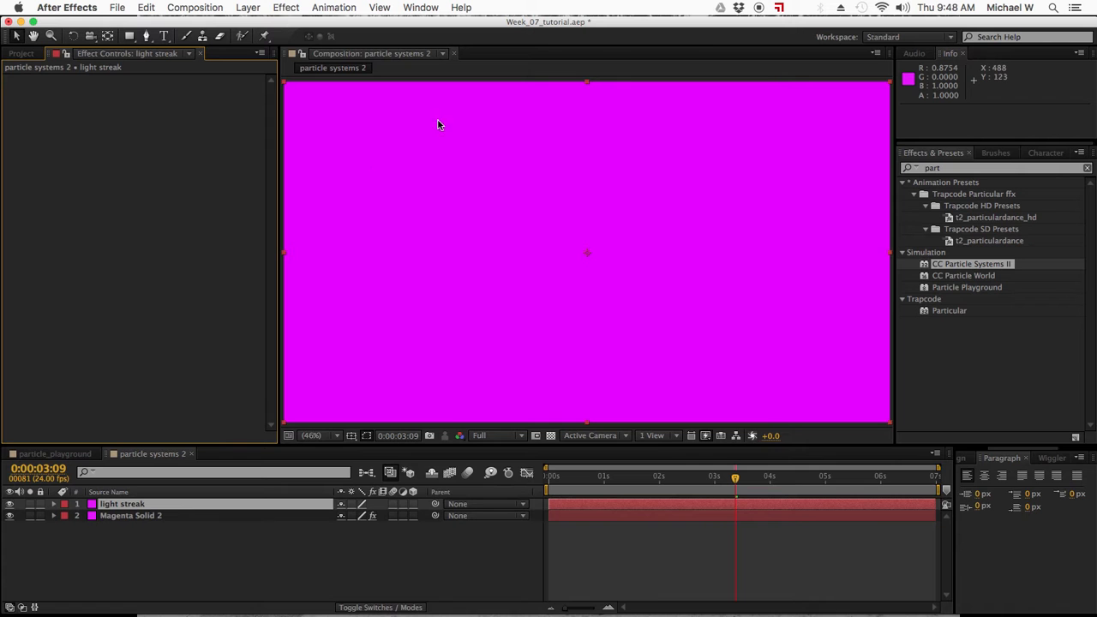
# - Hide the Magenta Solid 2 layer and turn off its CC Particle Systems II effect
pyautogui.click(9, 516)
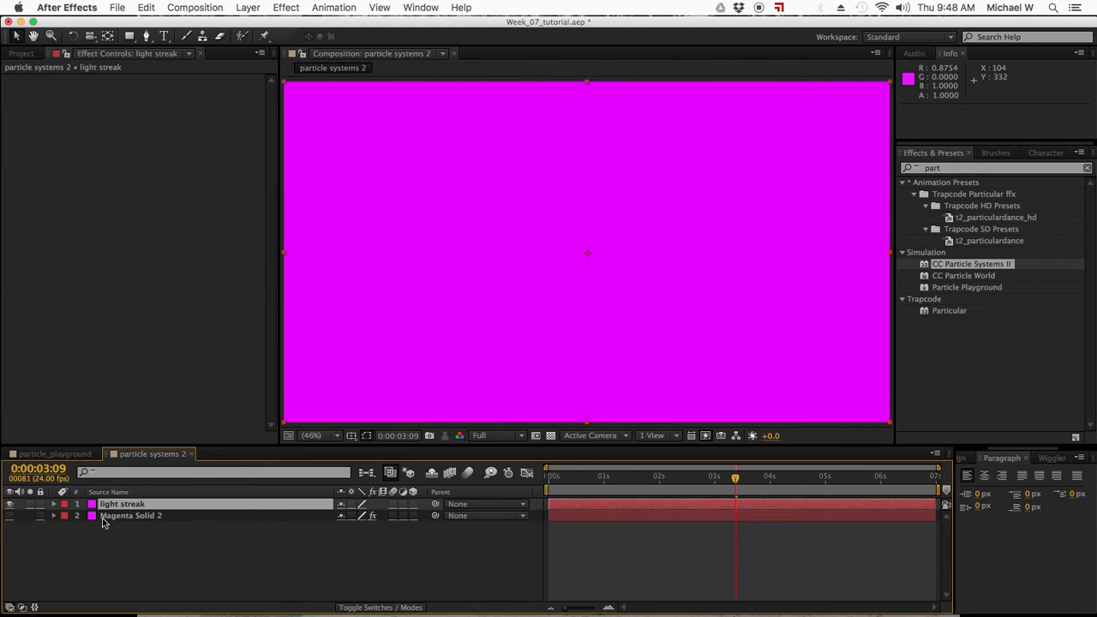
pyautogui.click(102, 516)
pyautogui.click(20, 79)
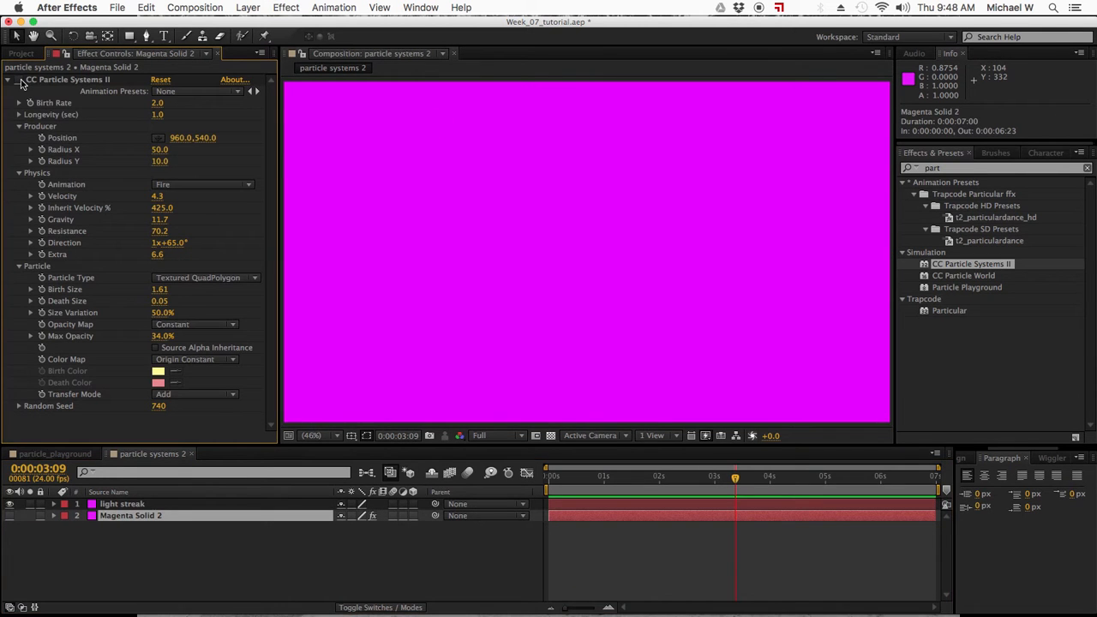
# - Apply CC Particle Systems II to the light streak layer and check its default emission within the first second
pyautogui.click(114, 505)
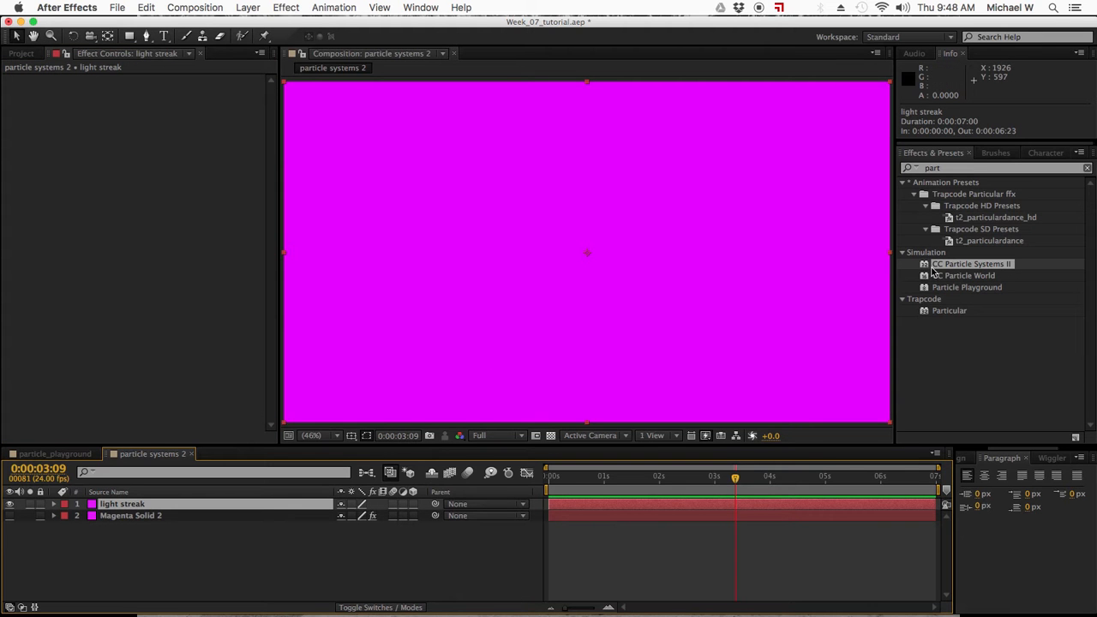
pyautogui.doubleClick(957, 269)
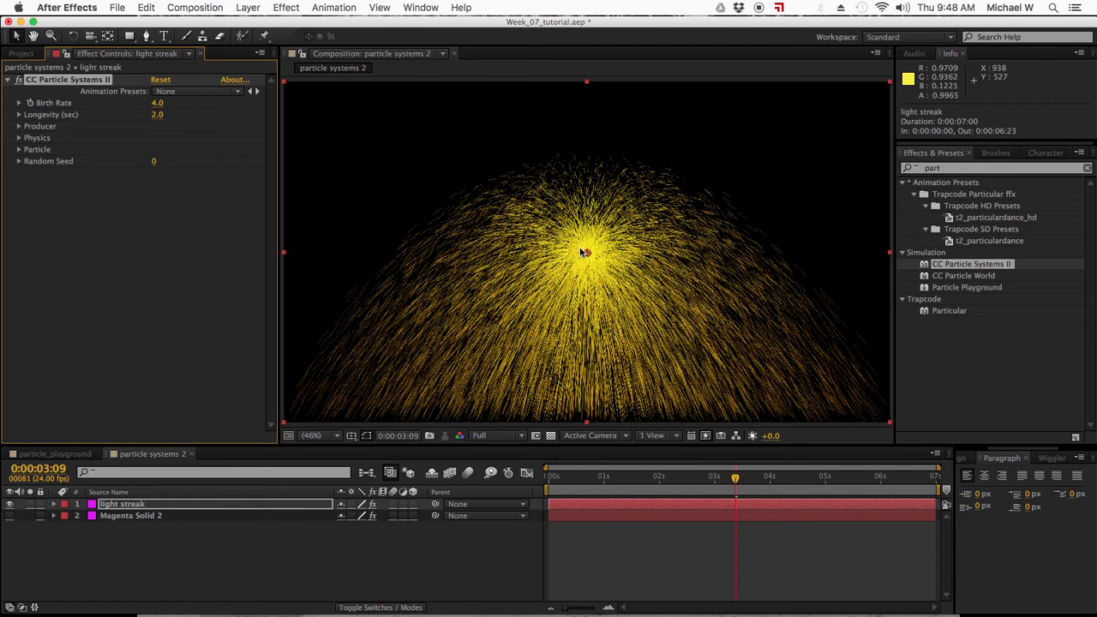
pyautogui.moveTo(597, 475)
pyautogui.mouseDown()
pyautogui.moveTo(546, 481)
pyautogui.moveTo(587, 478)
pyautogui.mouseUp()
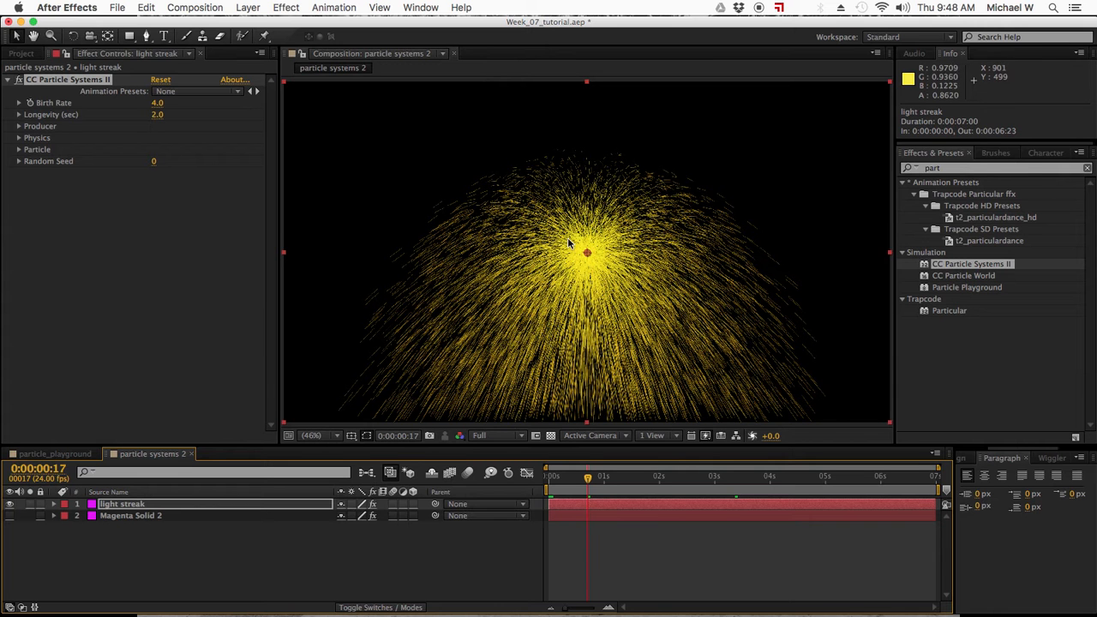
pyautogui.click(19, 126)
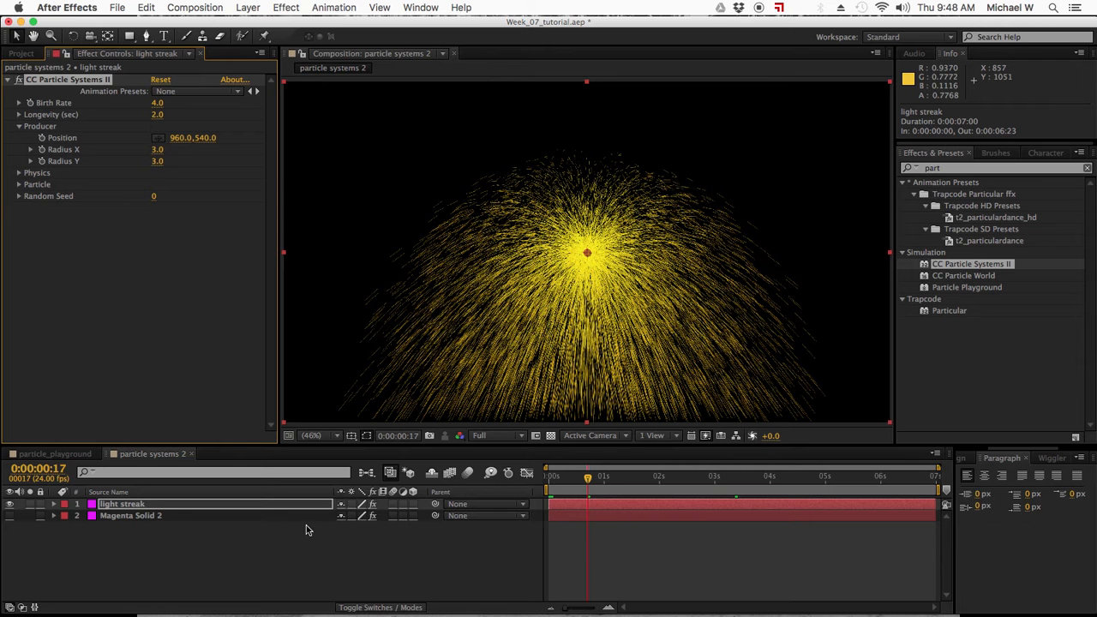
pyautogui.click(107, 503)
pyautogui.moveTo(589, 482)
pyautogui.mouseDown()
pyautogui.moveTo(534, 478)
pyautogui.moveTo(581, 480)
pyautogui.mouseUp()
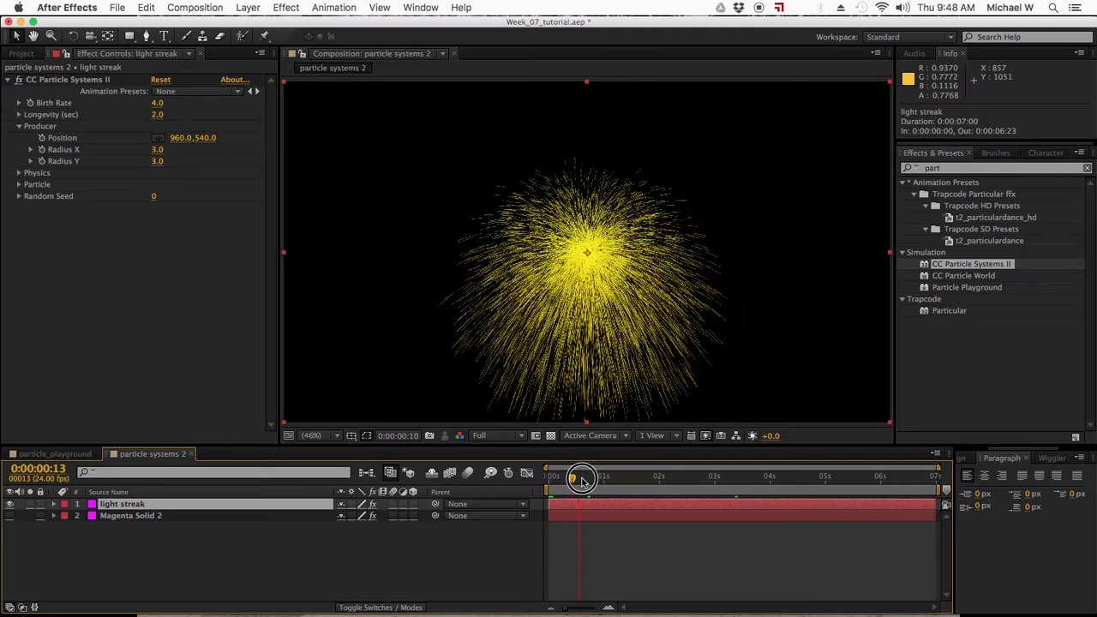
# - Add a null object and centre it over the particle emitter, at about 906, 497
pyautogui.click(248, 7)
pyautogui.moveTo(259, 24)
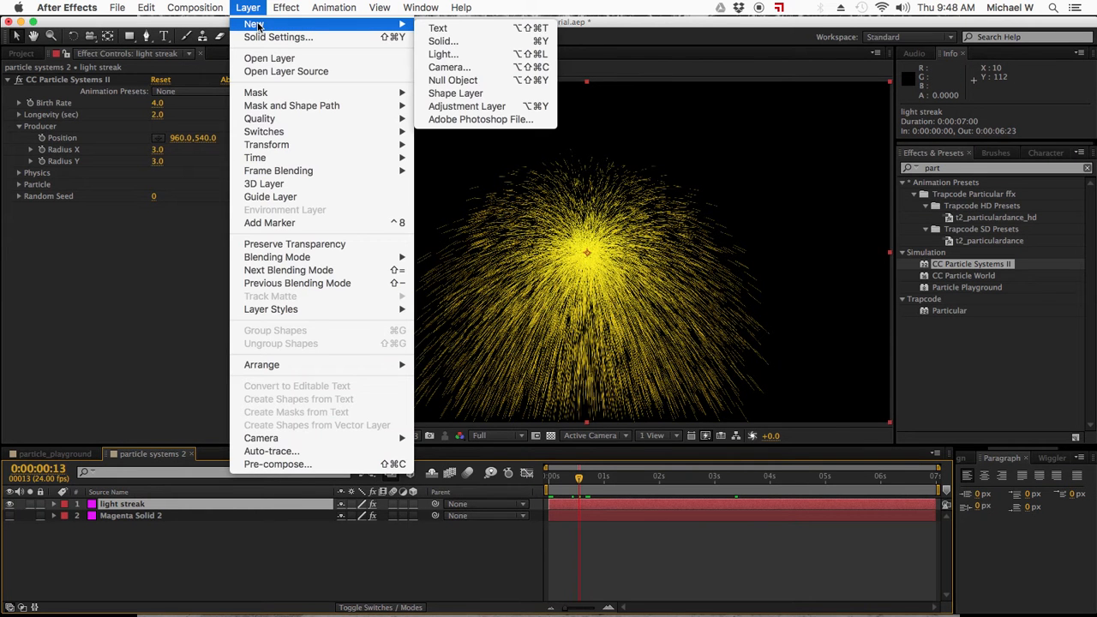
pyautogui.click(453, 80)
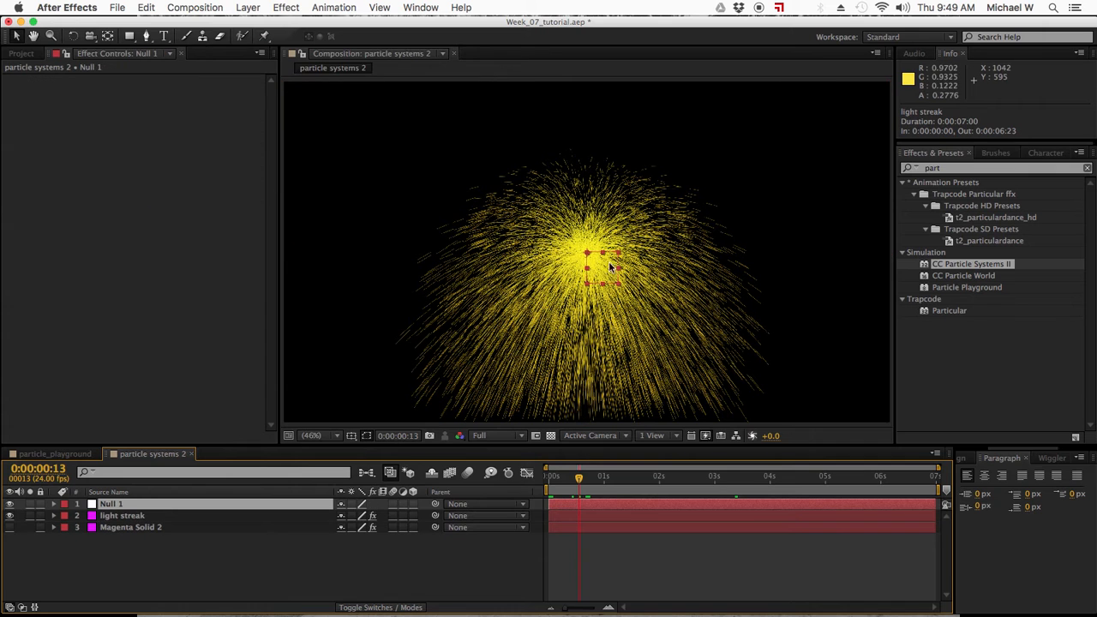
pyautogui.moveTo(588, 252); pyautogui.dragTo(570, 240)
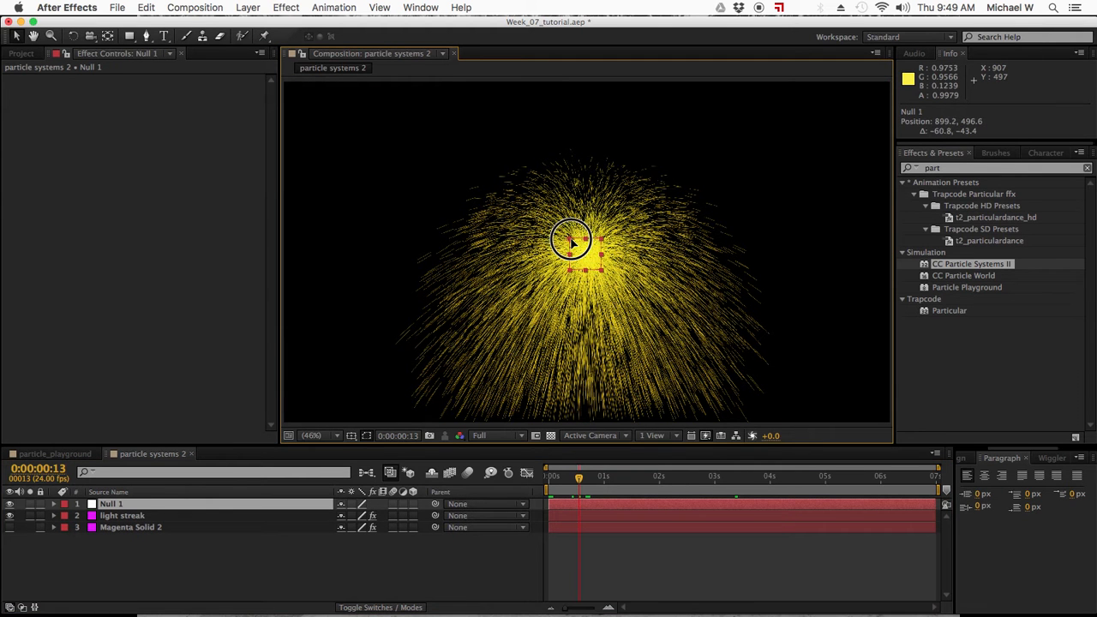
pyautogui.press('Return')
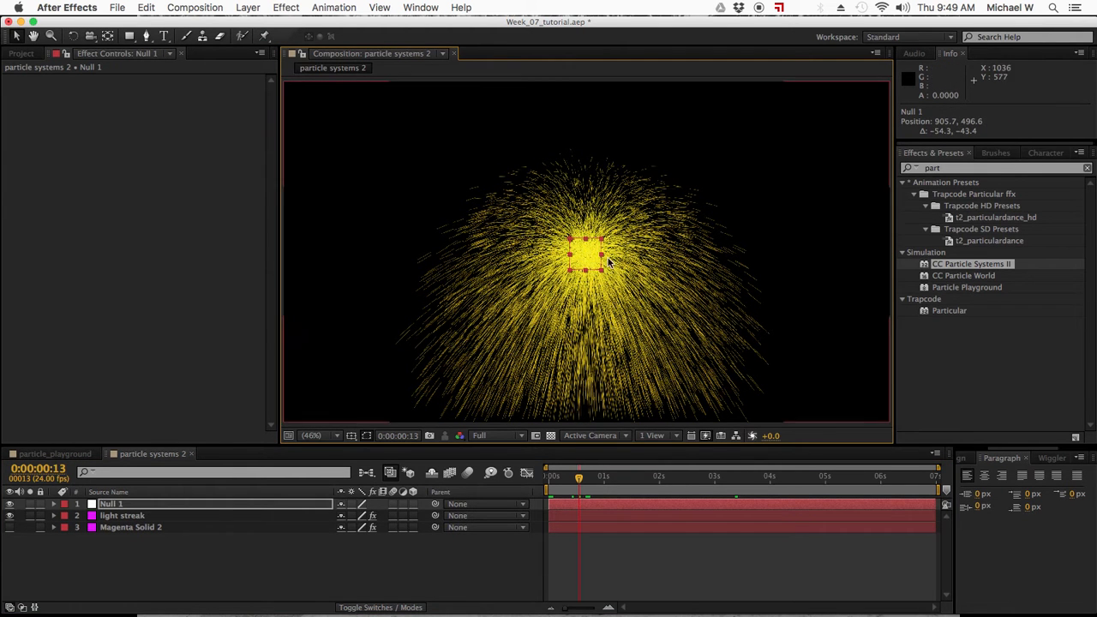
# - Link the light streak effect's Producer Position to the null's Position with an expression
pyautogui.click(125, 517)
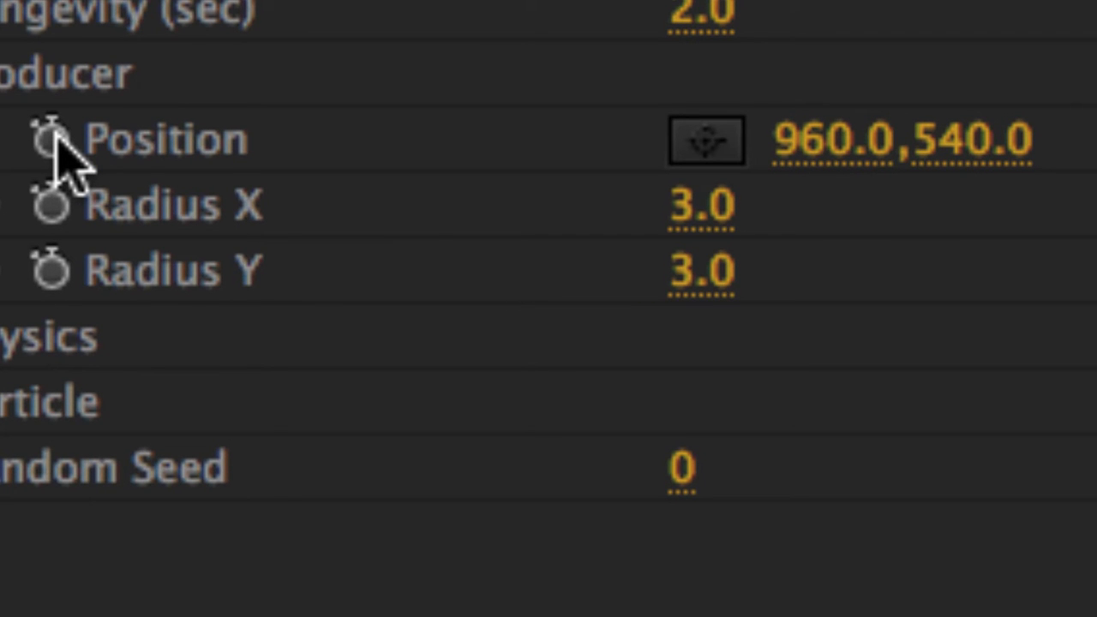
pyautogui.click(51, 132)
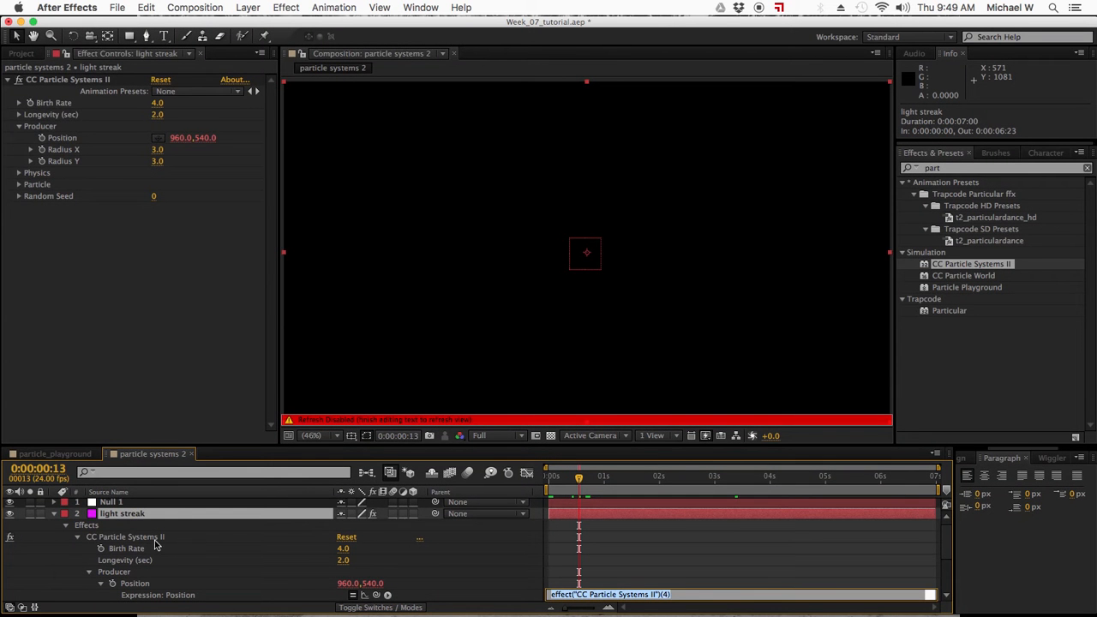
pyautogui.click(117, 503)
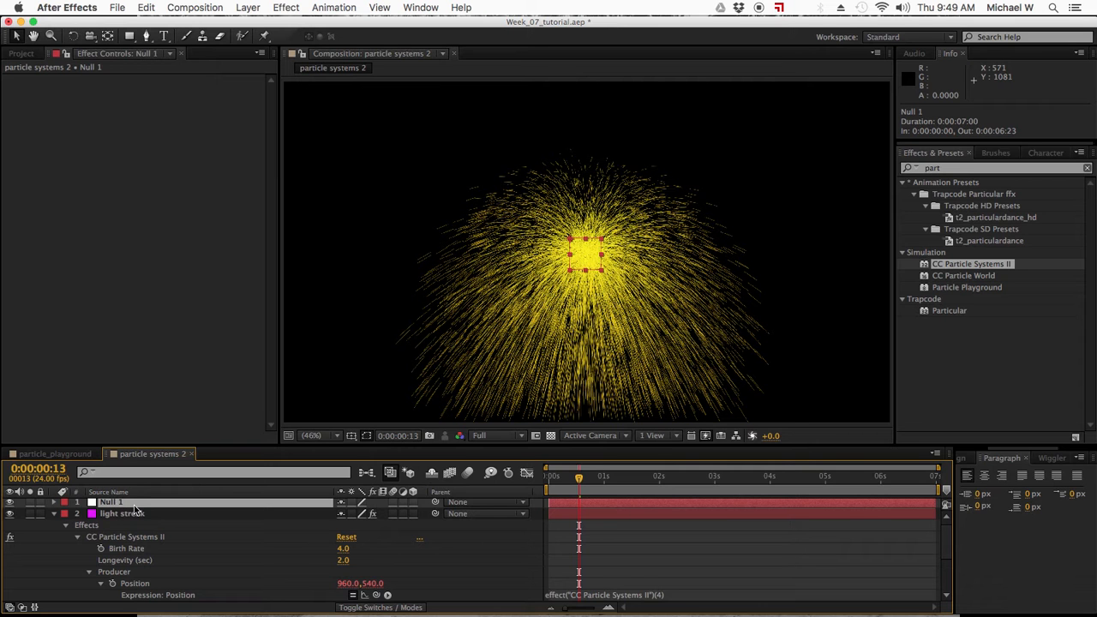
pyautogui.press('p')
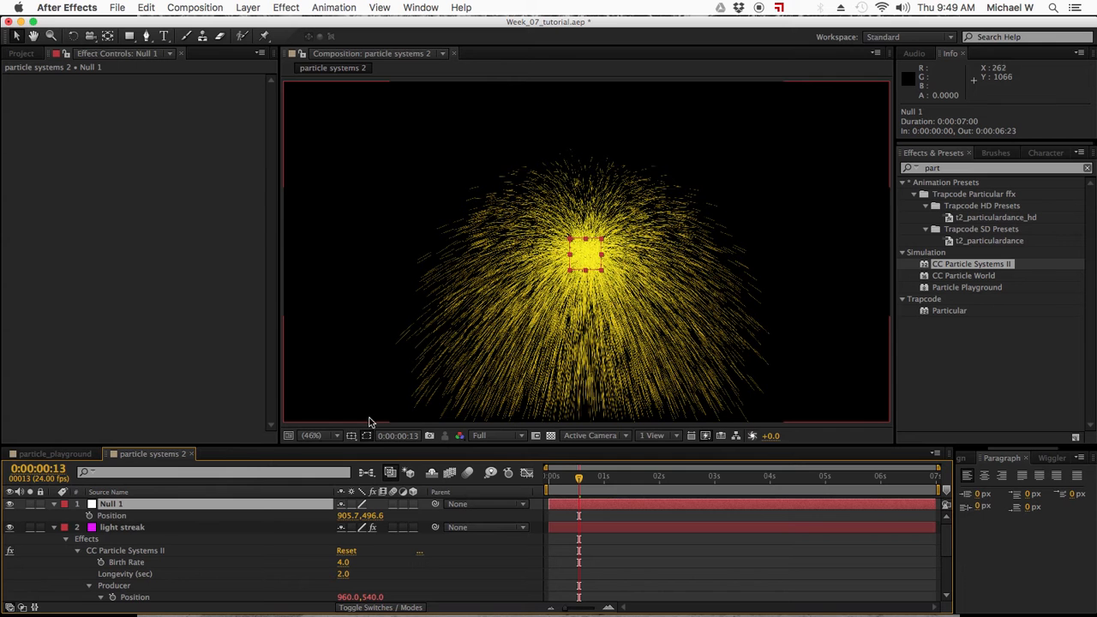
pyautogui.moveTo(387, 449); pyautogui.dragTo(382, 375)
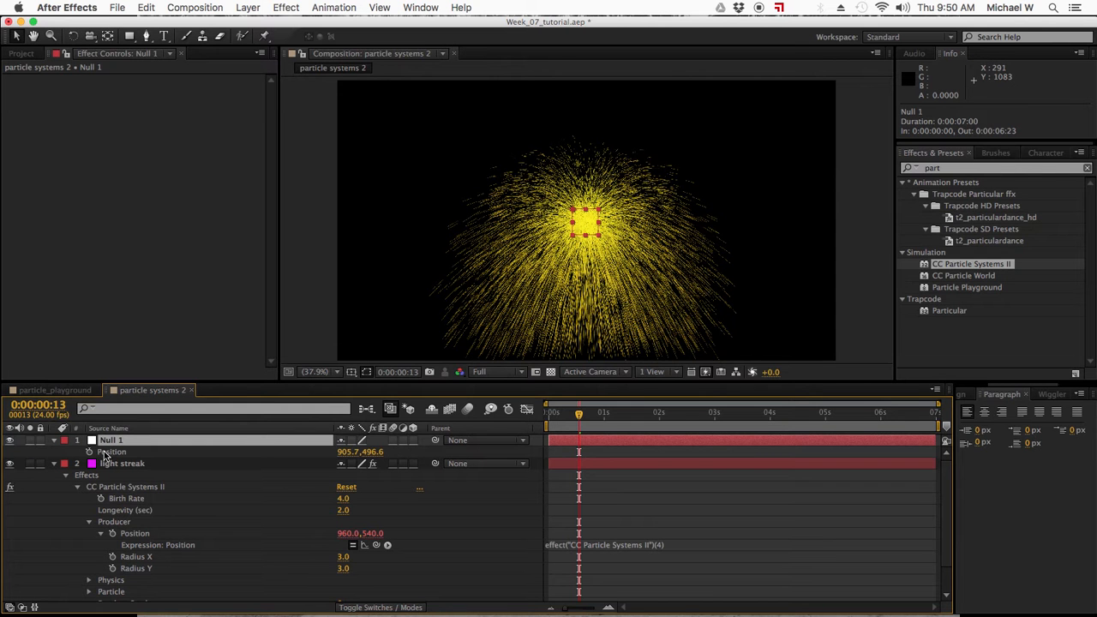
pyautogui.click(375, 545)
pyautogui.moveTo(375, 545); pyautogui.dragTo(112, 456)
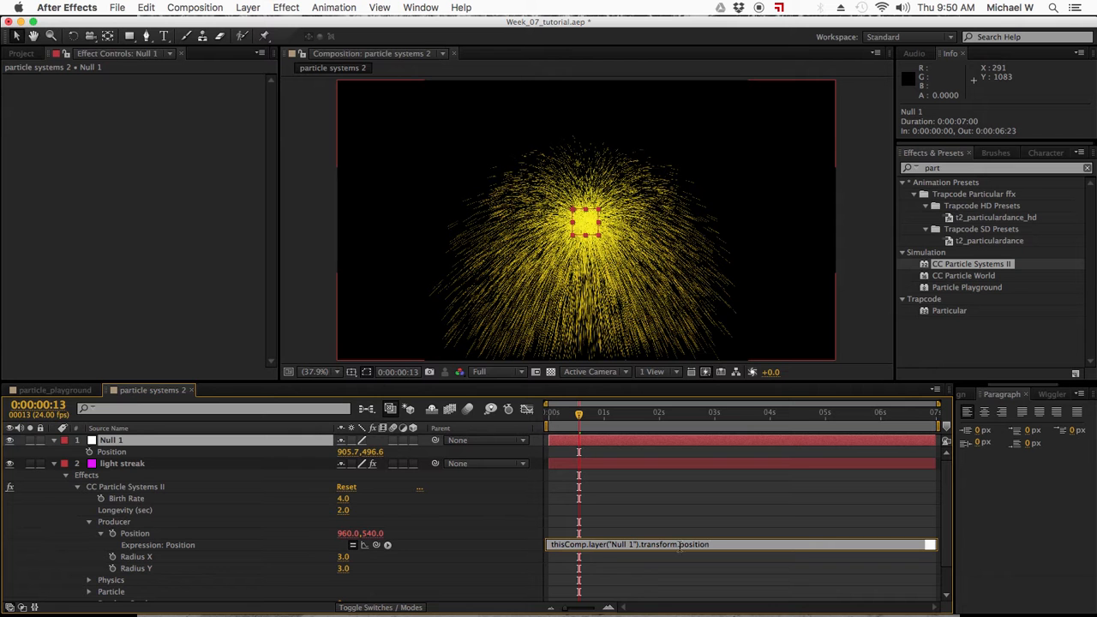
pyautogui.click(658, 518)
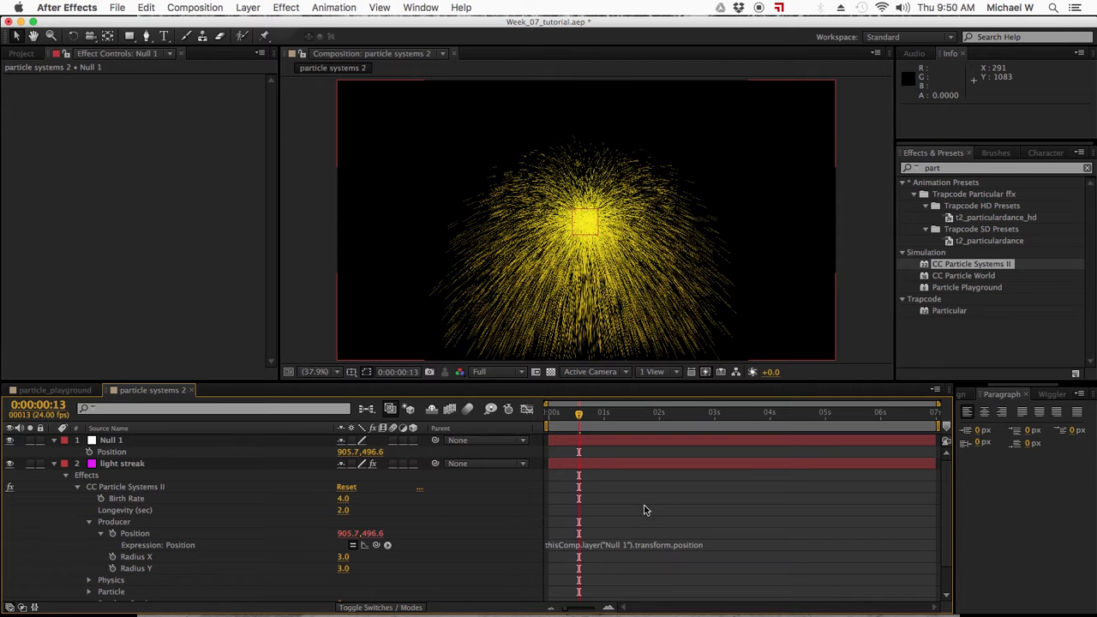
# - Start keyframing the null's Position at 0:00:00:00
pyautogui.click(577, 415)
pyautogui.moveTo(576, 415); pyautogui.dragTo(545, 415)
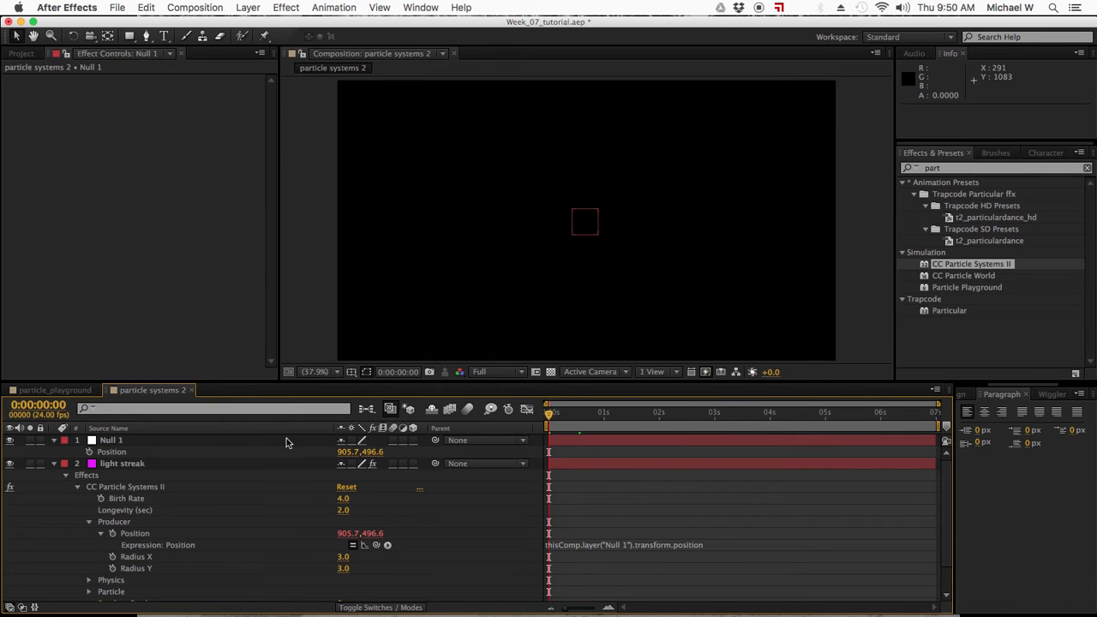
pyautogui.click(89, 452)
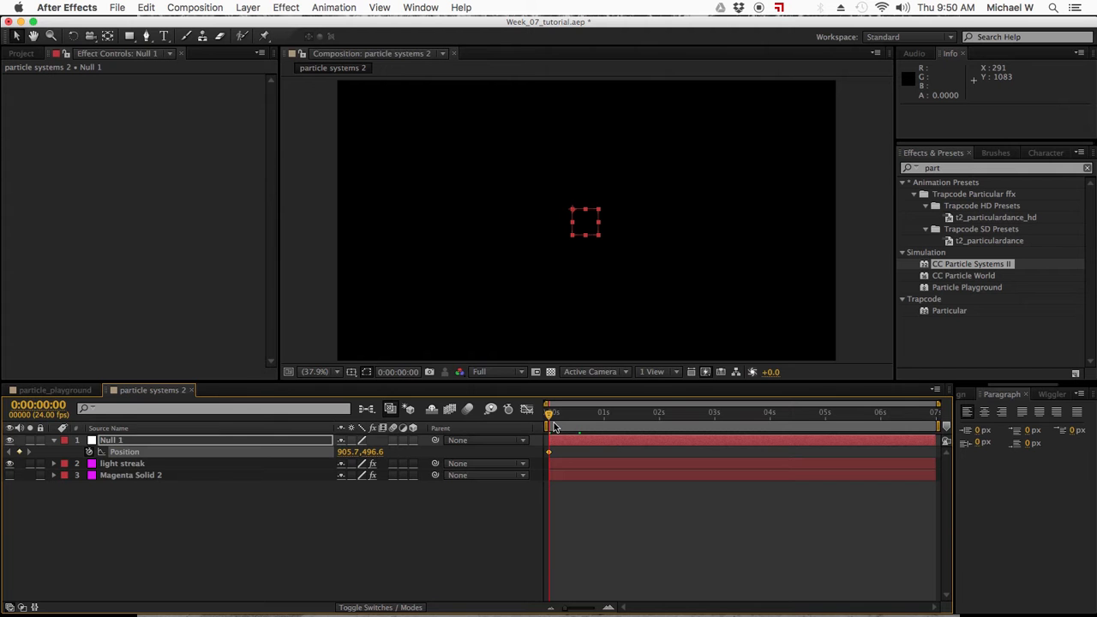
# - Keyframe the null at the frame's lower right at 0:00:00:18, about 1489, 180 near two seconds, and about 462, 164 at 0:00:03:05
pyautogui.moveTo(553, 420); pyautogui.dragTo(589, 417)
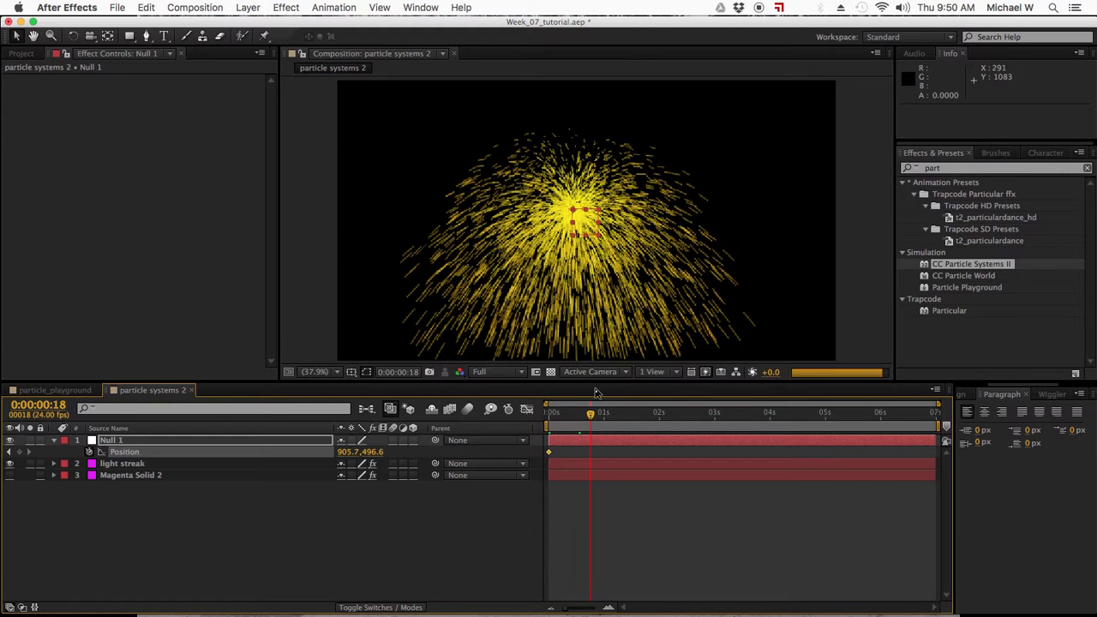
pyautogui.moveTo(580, 214); pyautogui.dragTo(694, 275)
pyautogui.moveTo(660, 416)
pyautogui.mouseDown()
pyautogui.moveTo(680, 417)
pyautogui.moveTo(661, 416)
pyautogui.mouseUp()
pyautogui.moveTo(694, 272); pyautogui.dragTo(728, 97)
pyautogui.moveTo(662, 417); pyautogui.dragTo(725, 417)
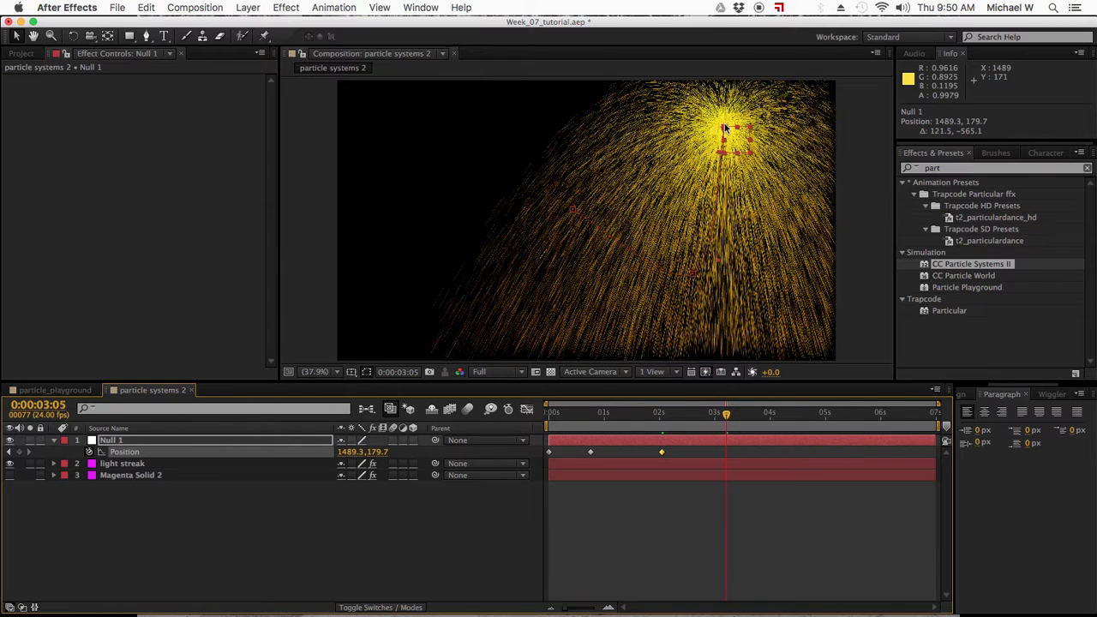
pyautogui.moveTo(580, 124); pyautogui.dragTo(472, 118)
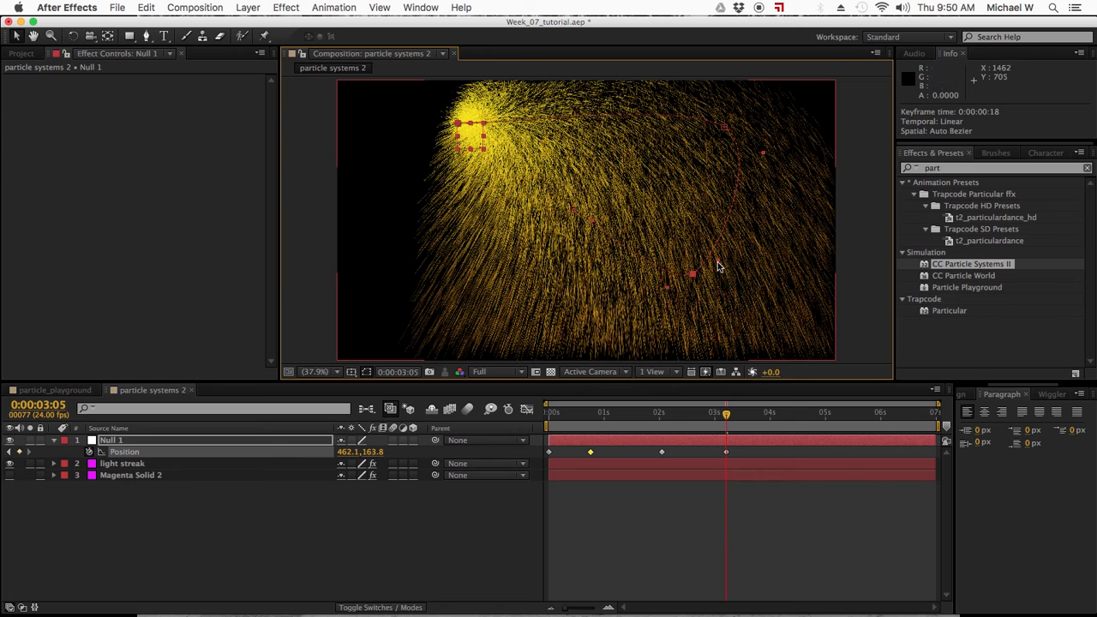
# - Round out the null's motion path by adjusting the curve handles of its first three Position keyframes
pyautogui.click(723, 262)
pyautogui.moveTo(724, 262); pyautogui.dragTo(771, 253)
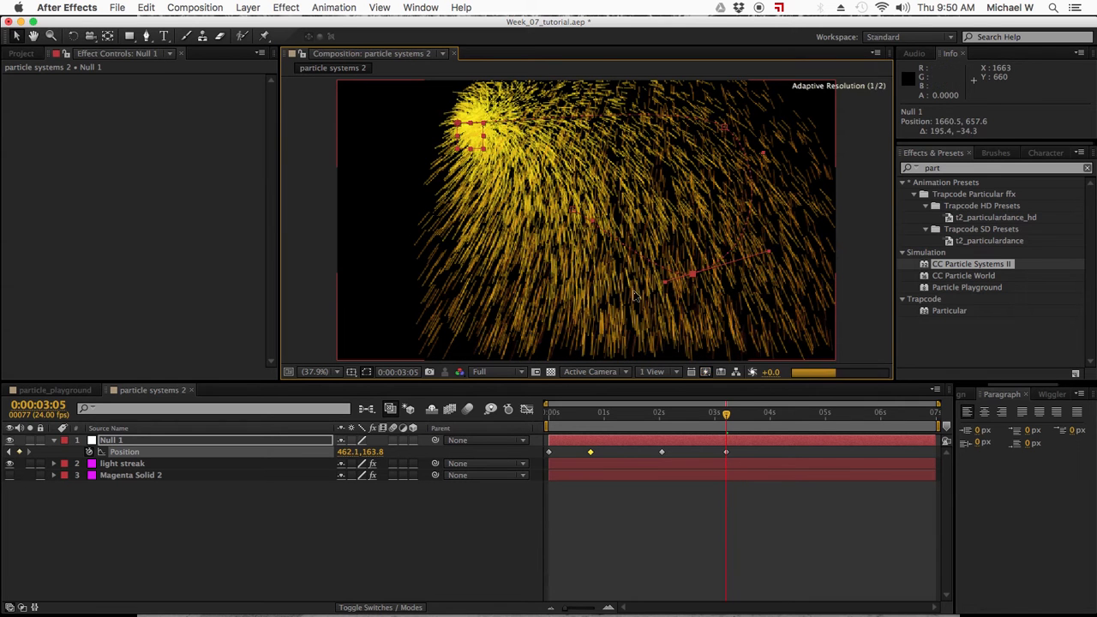
pyautogui.moveTo(642, 289); pyautogui.dragTo(570, 304)
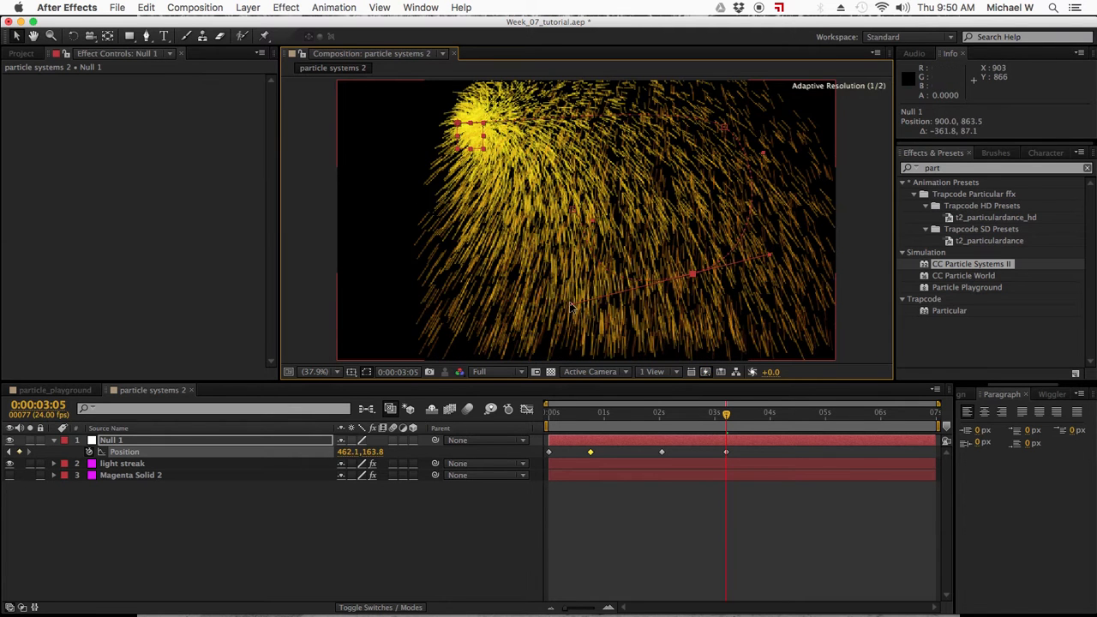
pyautogui.moveTo(606, 227); pyautogui.dragTo(565, 216)
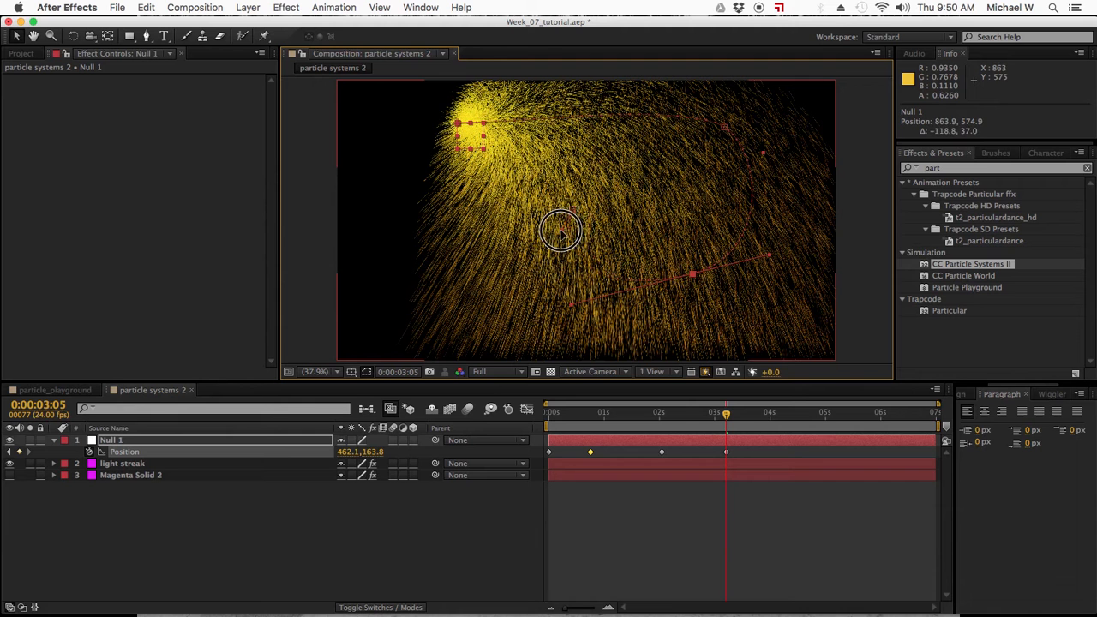
pyautogui.click(725, 128)
pyautogui.click(762, 154)
pyautogui.moveTo(763, 154); pyautogui.dragTo(776, 132)
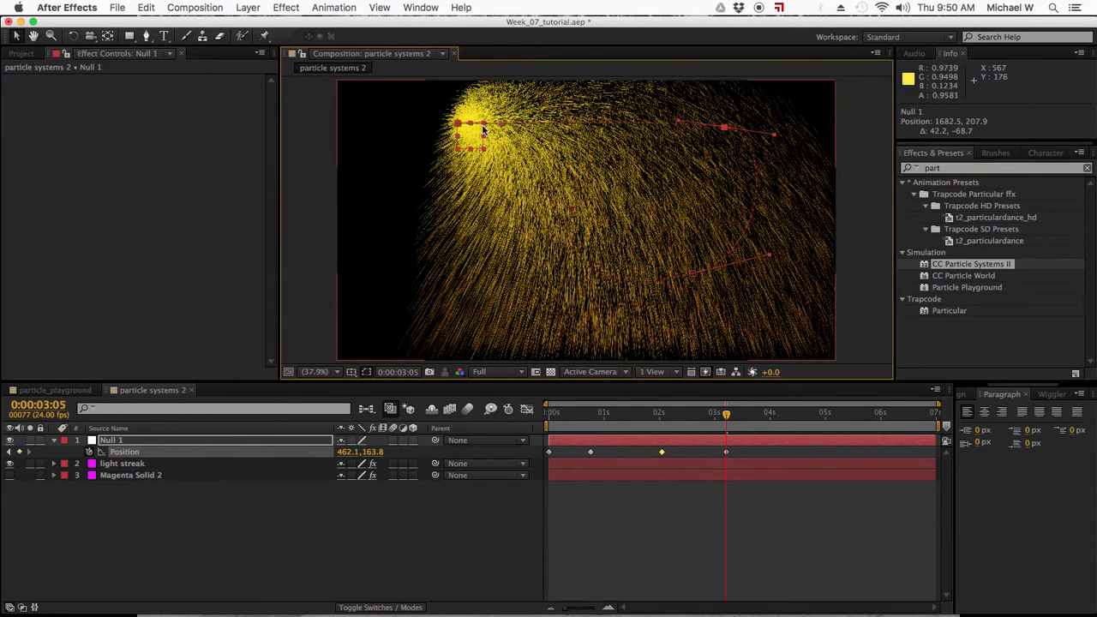
# - Keyframe the null at about 650, 845 at 0:00:04:20 and widen the path's curve leaving the 0:00:03:05 keyframe
pyautogui.moveTo(726, 418); pyautogui.dragTo(818, 413)
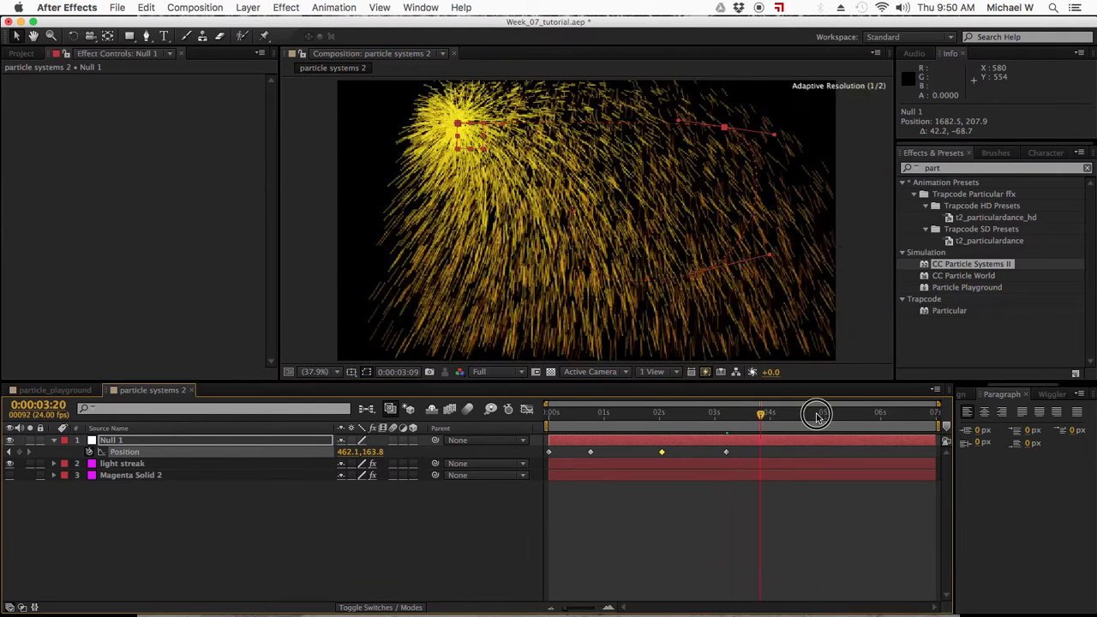
pyautogui.click(430, 160)
pyautogui.moveTo(430, 160); pyautogui.dragTo(506, 298)
pyautogui.click(458, 125)
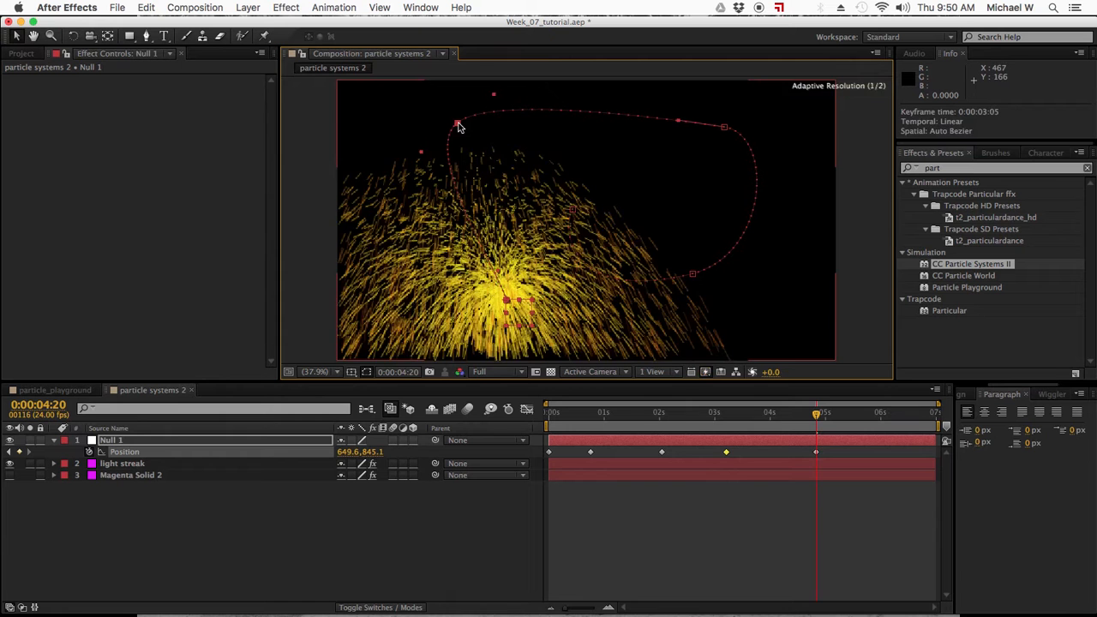
pyautogui.moveTo(423, 154); pyautogui.dragTo(366, 174)
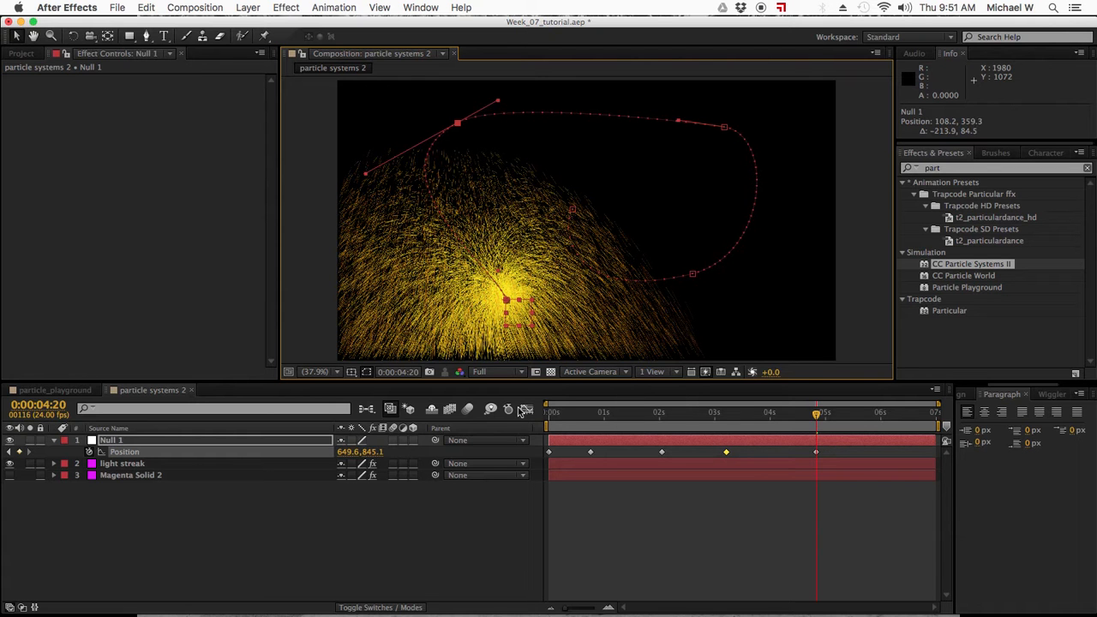
# - Review the motion around 0:00:02:10 and set the light streak effect's Physics Animation to Direction
pyautogui.click(726, 452)
pyautogui.moveTo(602, 417); pyautogui.dragTo(682, 411)
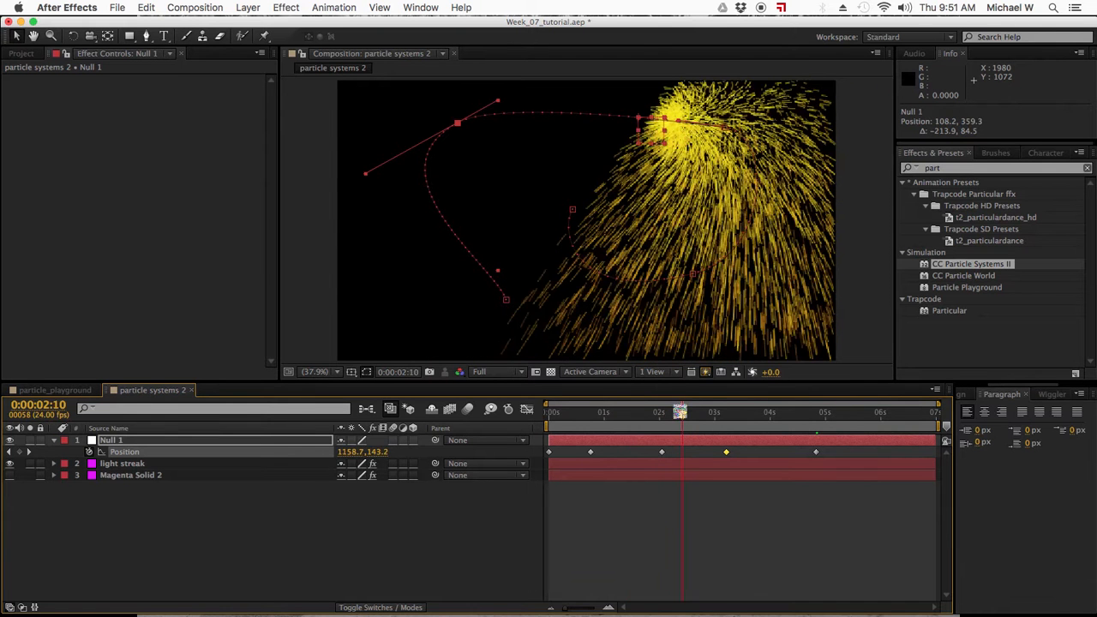
pyautogui.click(668, 441)
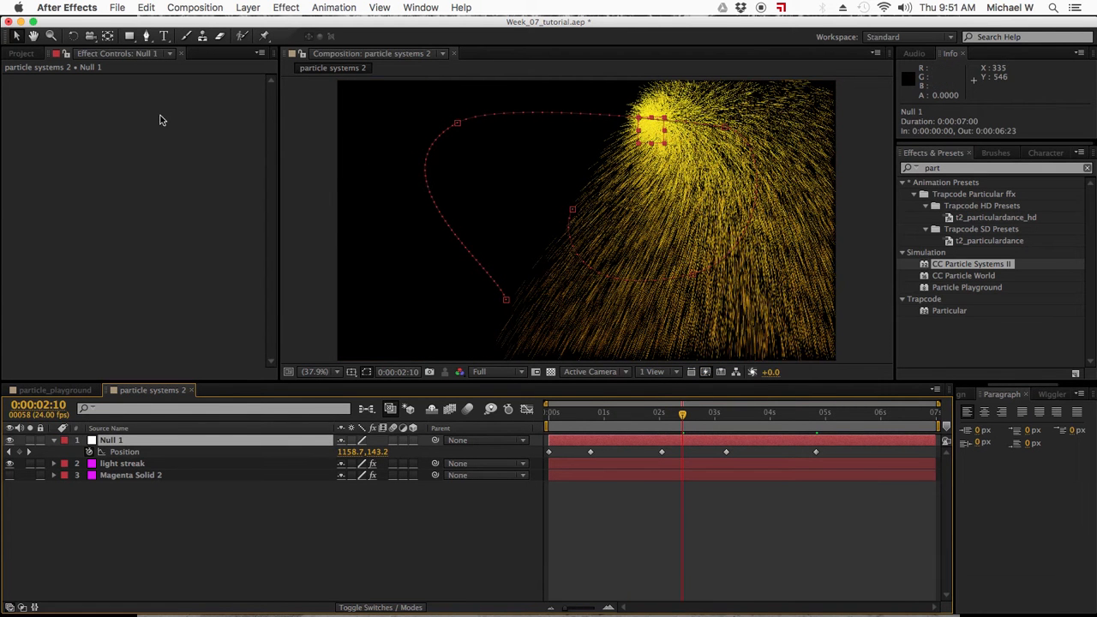
pyautogui.click(558, 467)
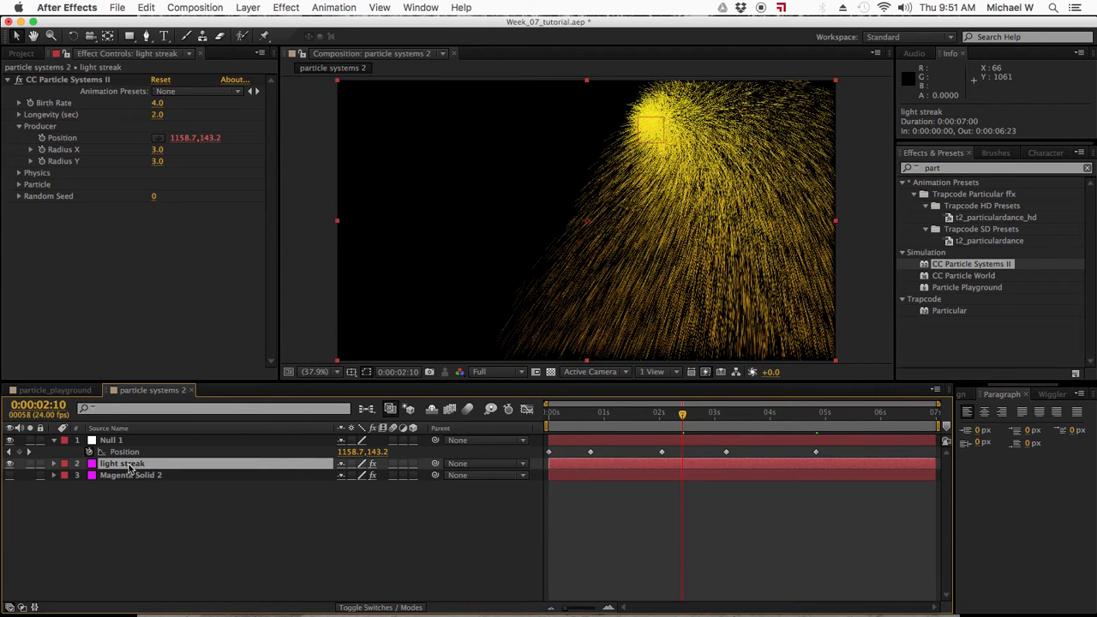
pyautogui.click(18, 174)
pyautogui.click(213, 185)
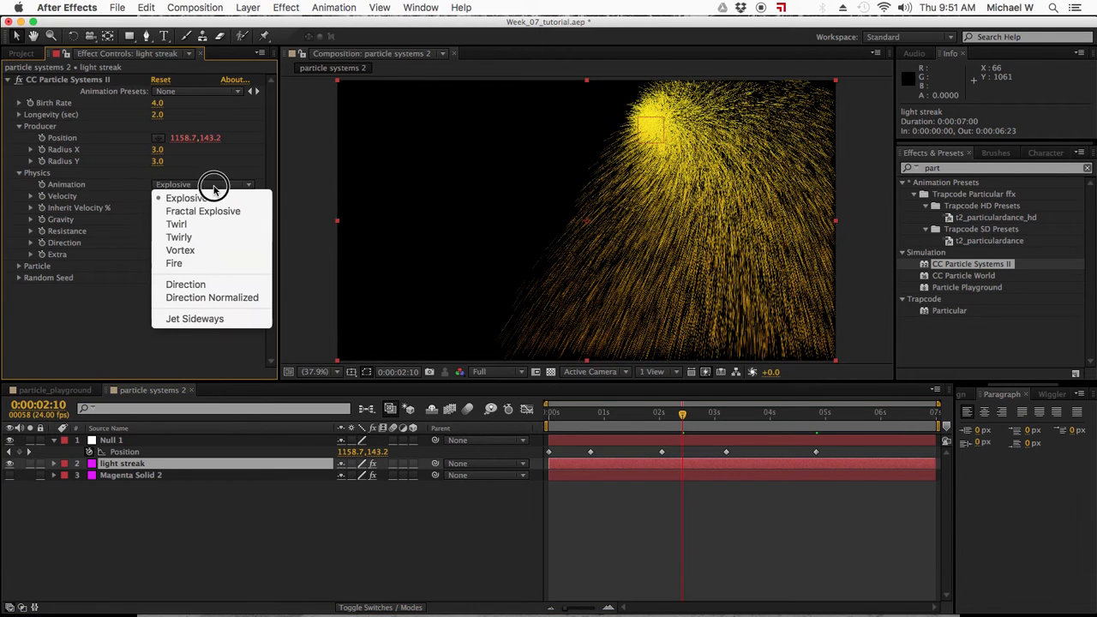
pyautogui.click(206, 284)
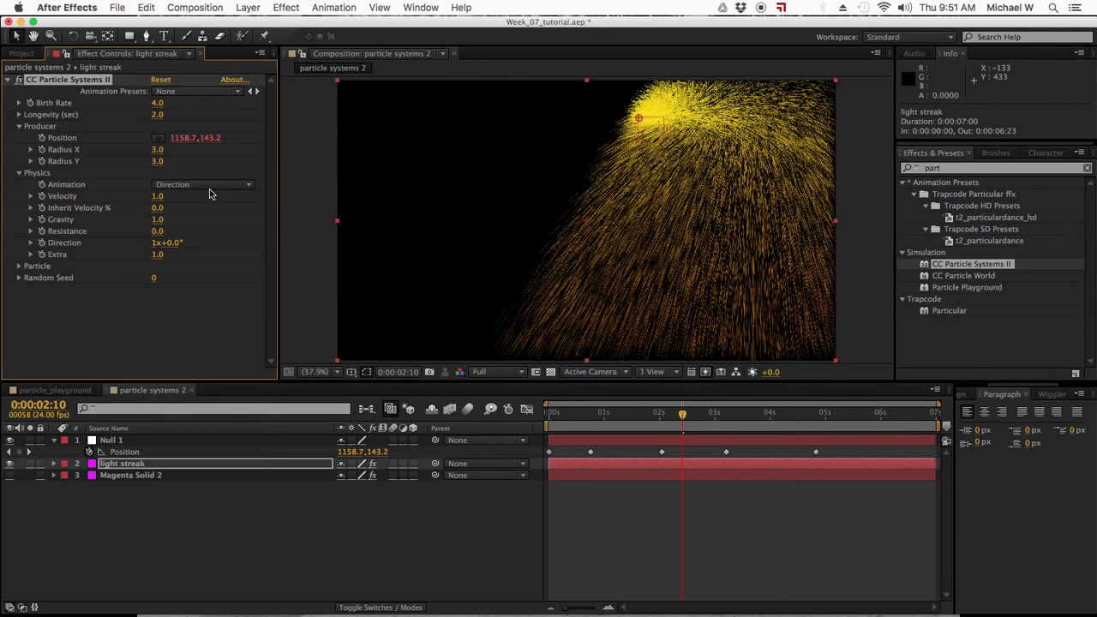
# - Set the light streak particles' Physics Velocity to 0
pyautogui.click(158, 199)
pyautogui.write('0')
pyautogui.press('Return')
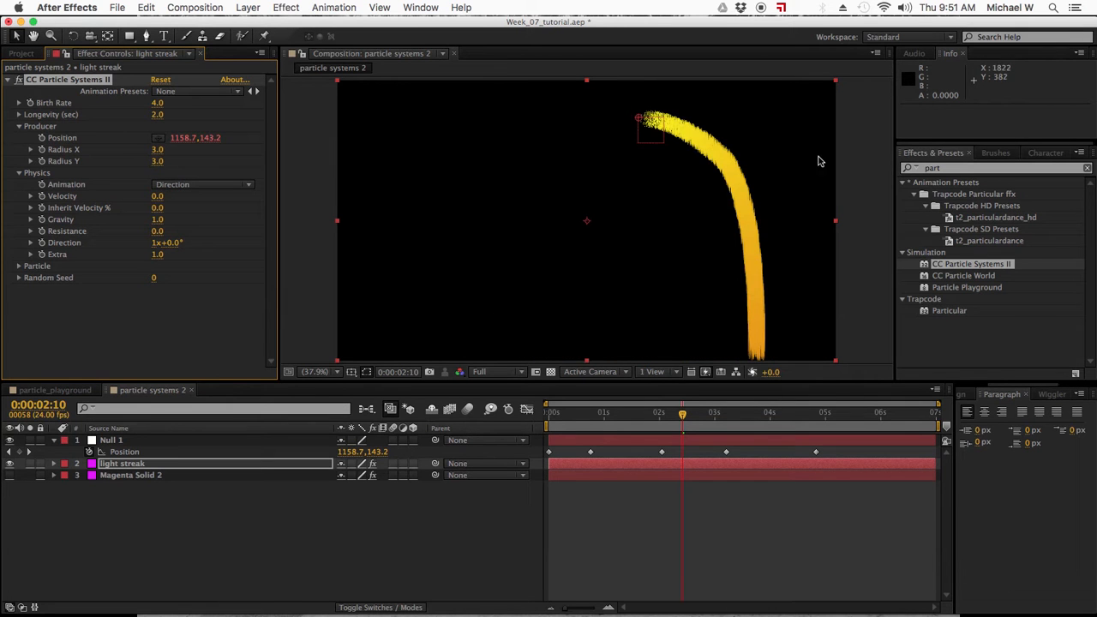
# - Set the Producer's Radius X and Radius Y to 1.0 and Gravity to -0.1, and review the streak at 0:00:03:04
pyautogui.click(157, 150)
pyautogui.write('1')
pyautogui.press('Tab')
pyautogui.write('1')
pyautogui.press('Return')
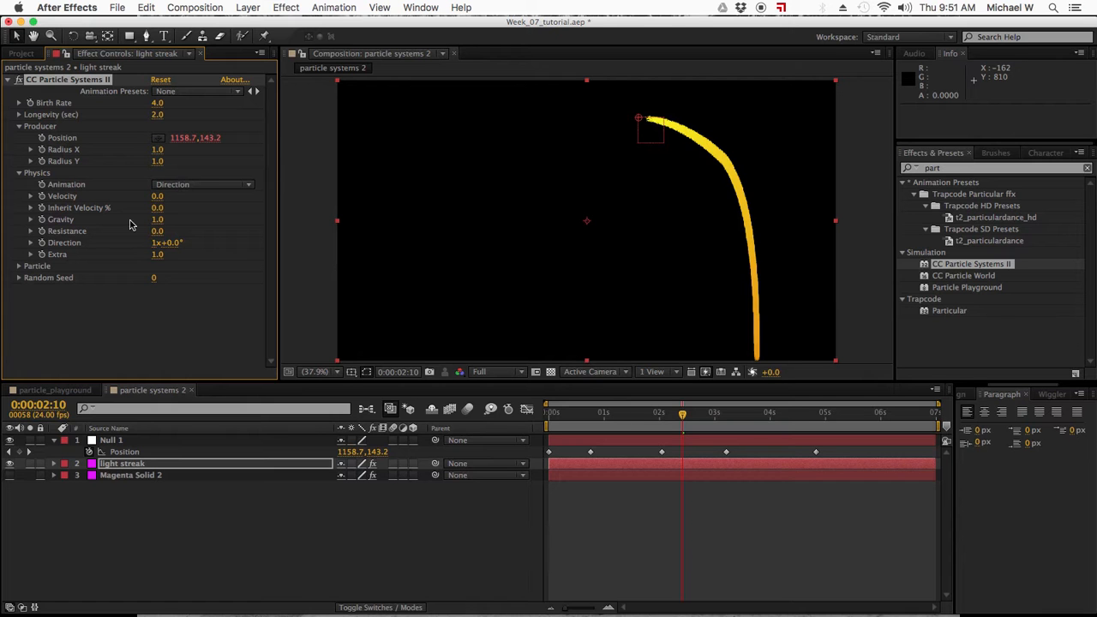
pyautogui.moveTo(159, 223); pyautogui.dragTo(85, 228)
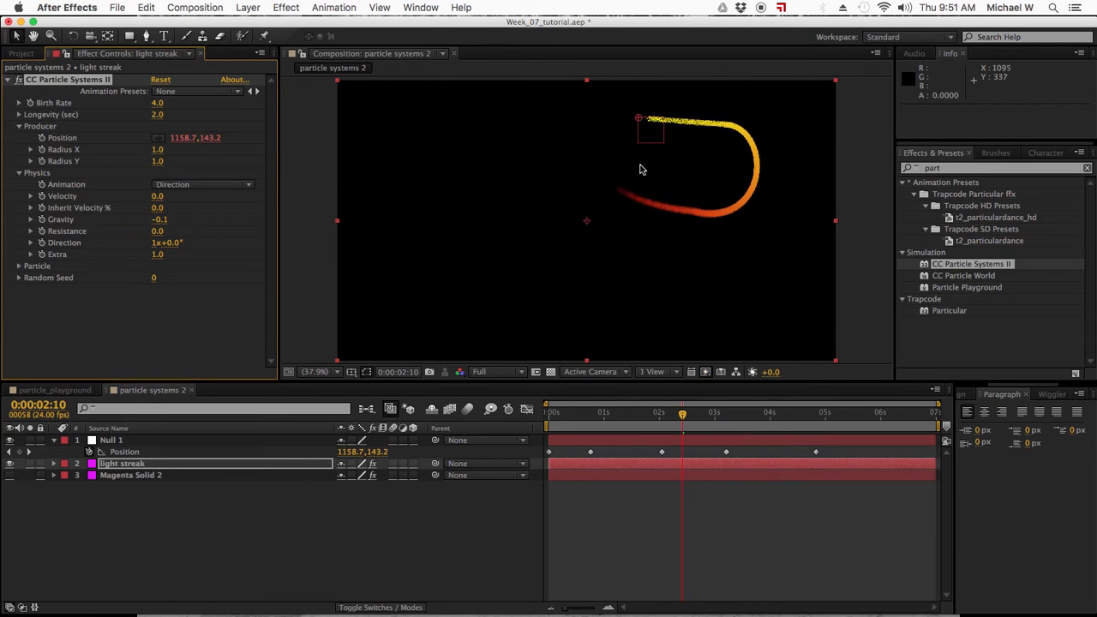
pyautogui.moveTo(569, 418)
pyautogui.mouseDown()
pyautogui.moveTo(543, 412)
pyautogui.moveTo(724, 403)
pyautogui.mouseUp()
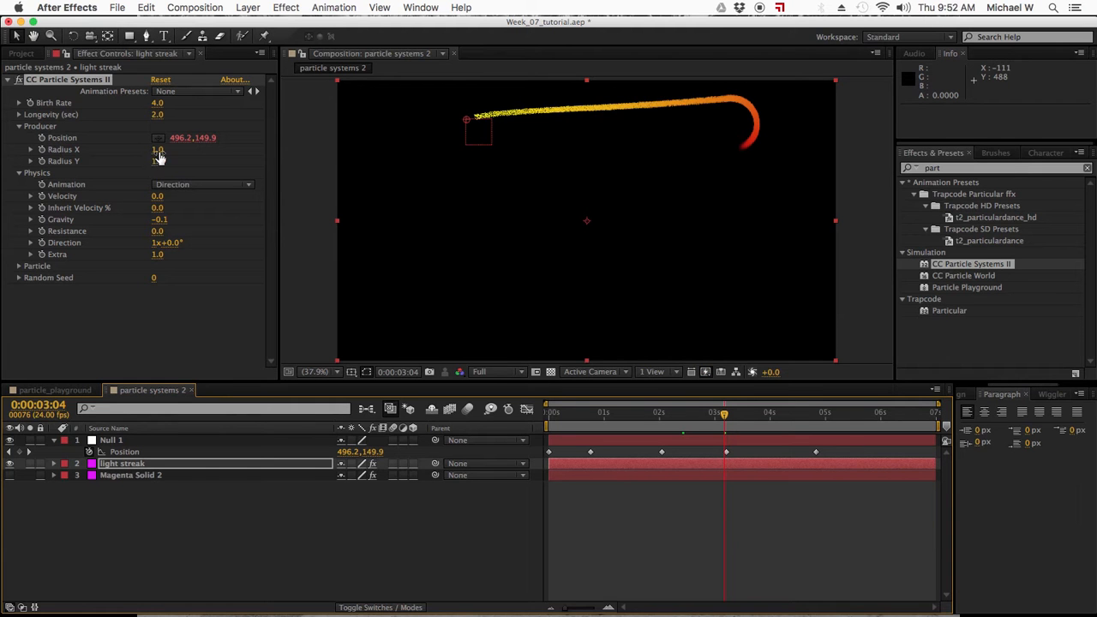
pyautogui.moveTo(157, 166); pyautogui.dragTo(149, 170)
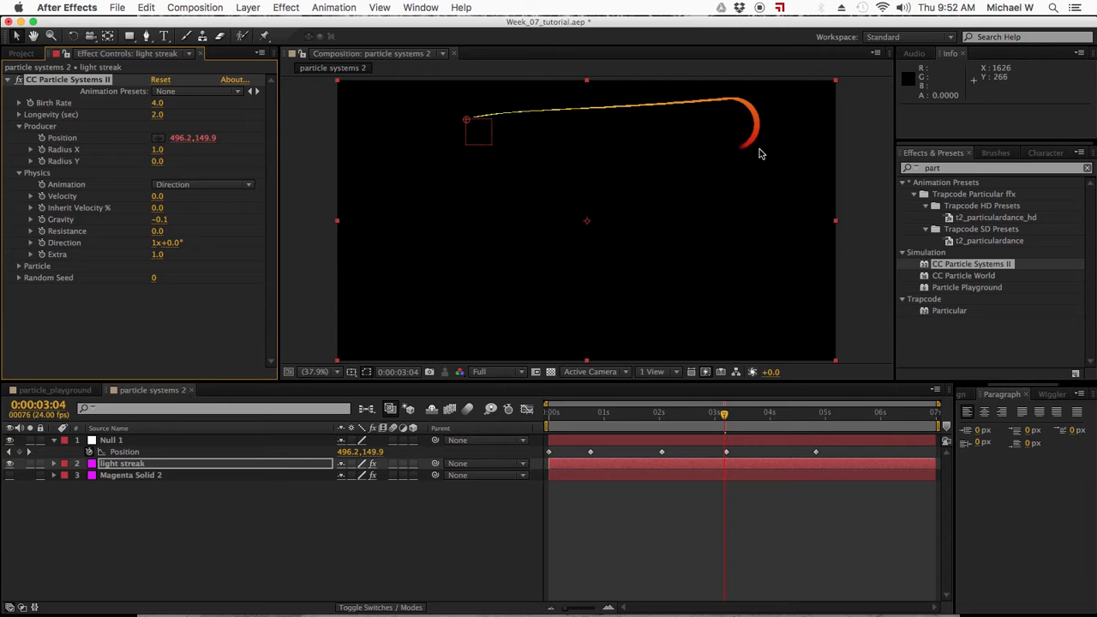
pyautogui.moveTo(157, 151)
pyautogui.mouseDown()
pyautogui.moveTo(150, 155)
pyautogui.moveTo(168, 151)
pyautogui.moveTo(160, 168)
pyautogui.mouseUp()
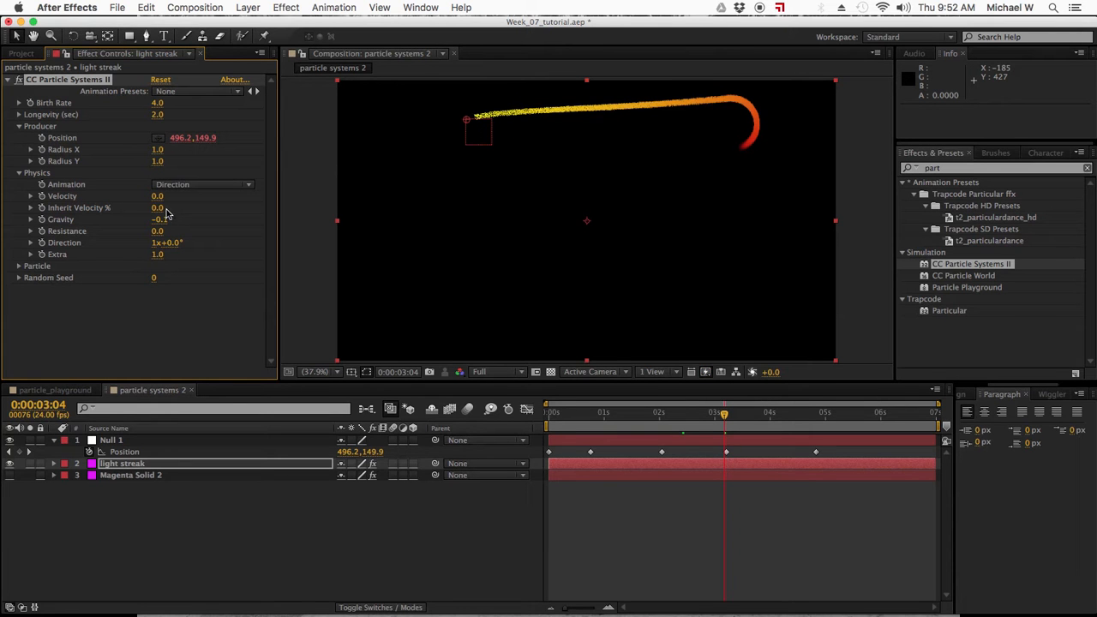
pyautogui.moveTo(156, 238)
pyautogui.mouseDown()
pyautogui.moveTo(340, 232)
pyautogui.moveTo(618, 245)
pyautogui.moveTo(2, 245)
pyautogui.mouseUp()
# - Set the particles' Opacity Map to Constant and check the streak at 0:00:01:09
pyautogui.click(16, 269)
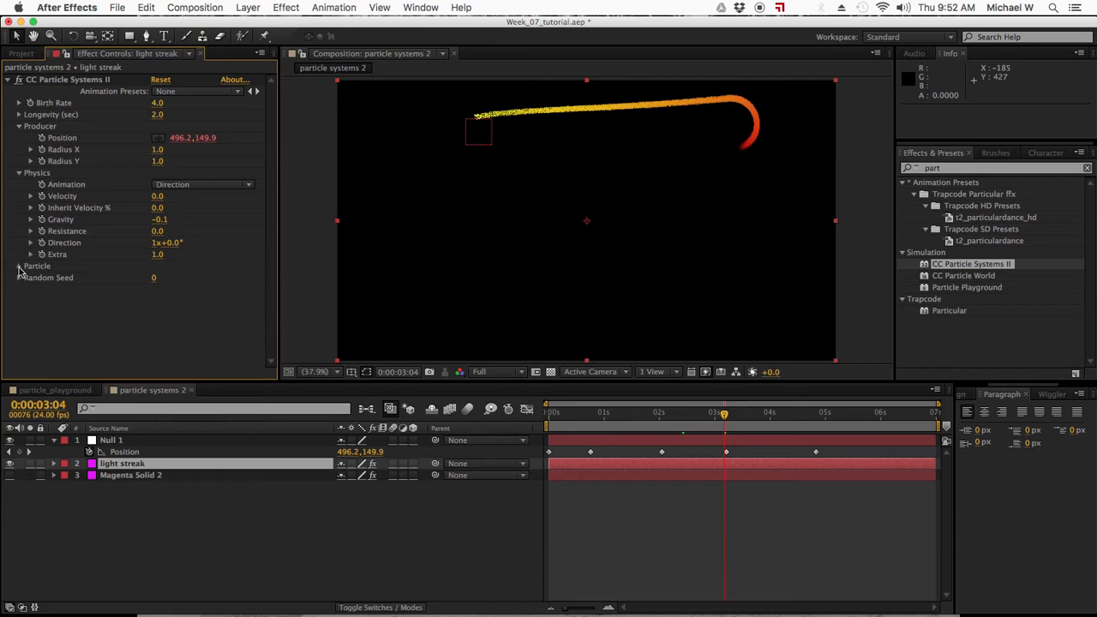
pyautogui.click(19, 268)
pyautogui.scroll(-1, 119, 295)
pyautogui.moveTo(162, 317); pyautogui.dragTo(319, 314)
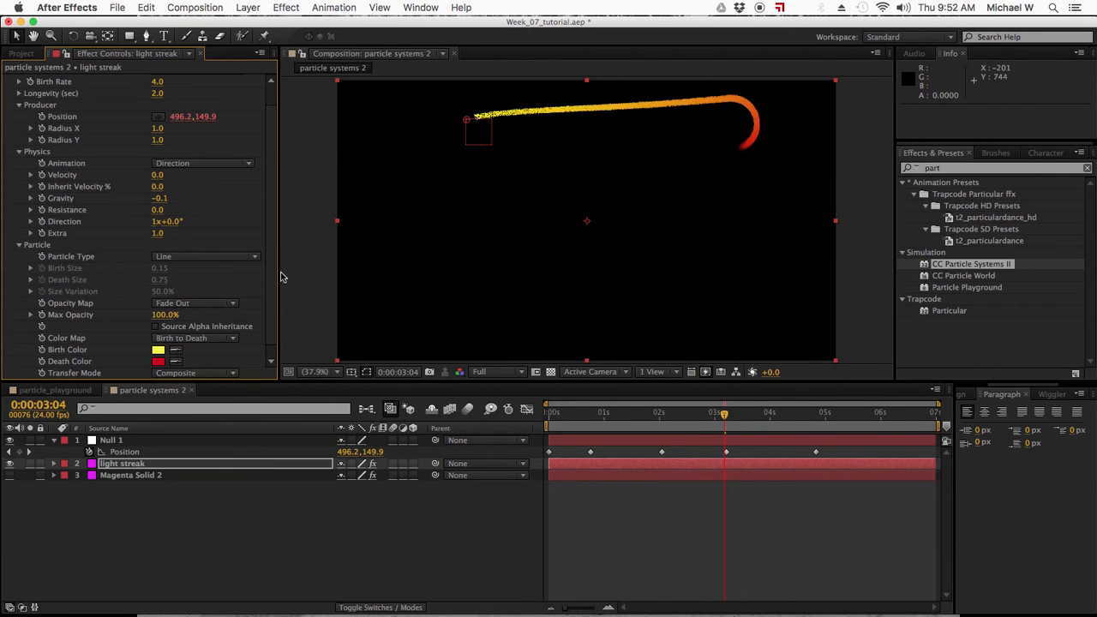
pyautogui.scroll(-1, 257, 330)
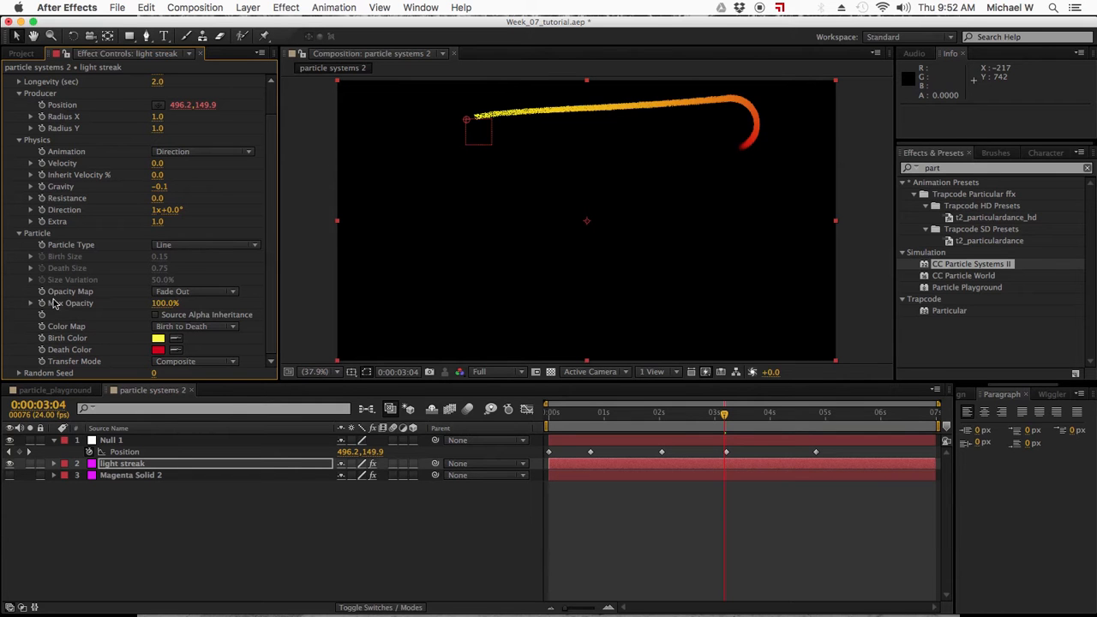
pyautogui.click(192, 295)
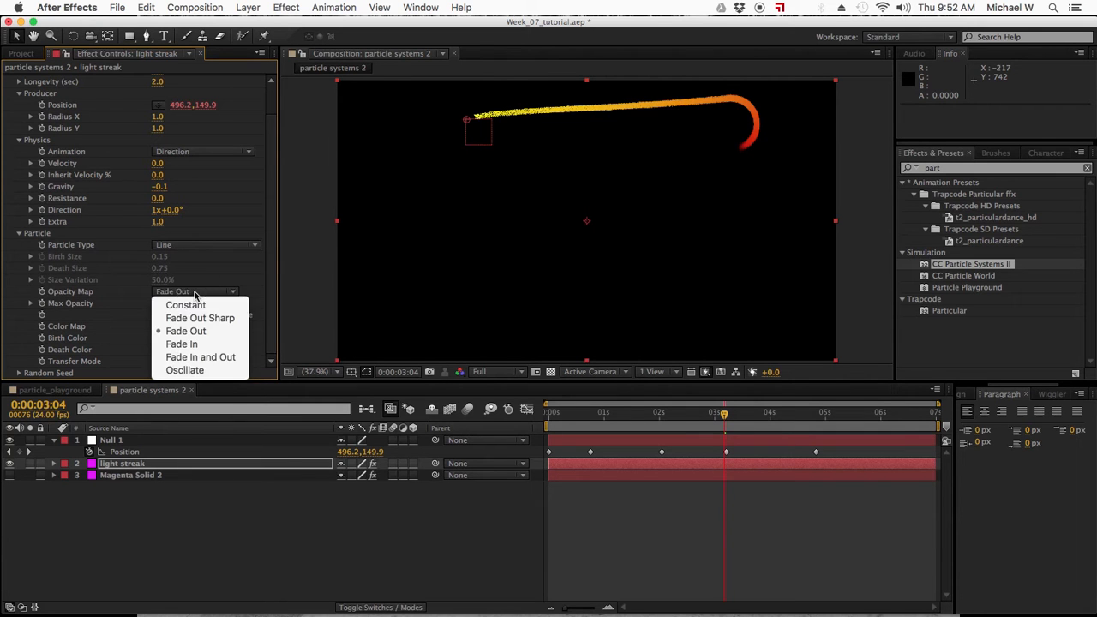
pyautogui.click(195, 306)
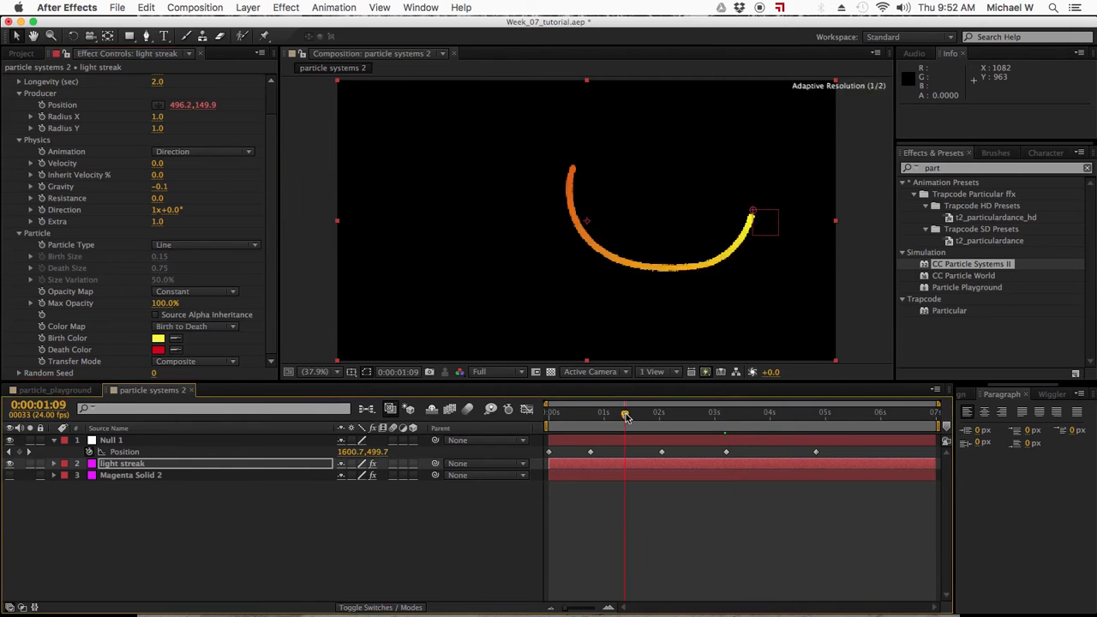
pyautogui.click(625, 414)
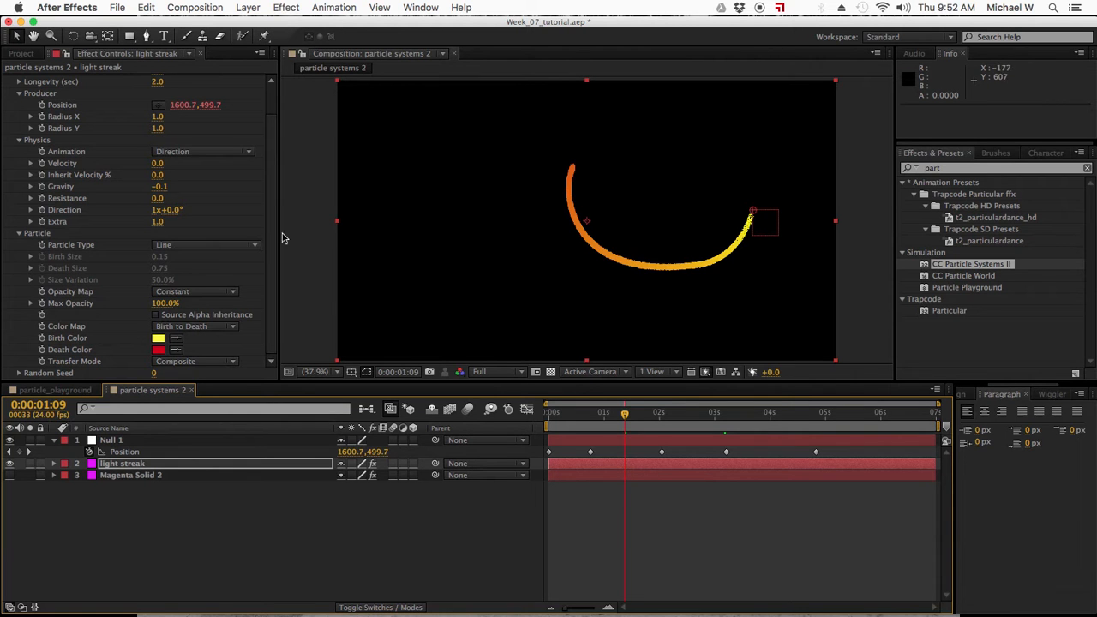
# - Try the Screen transfer mode for the particles and settle on Add
pyautogui.click(191, 363)
pyautogui.click(192, 390)
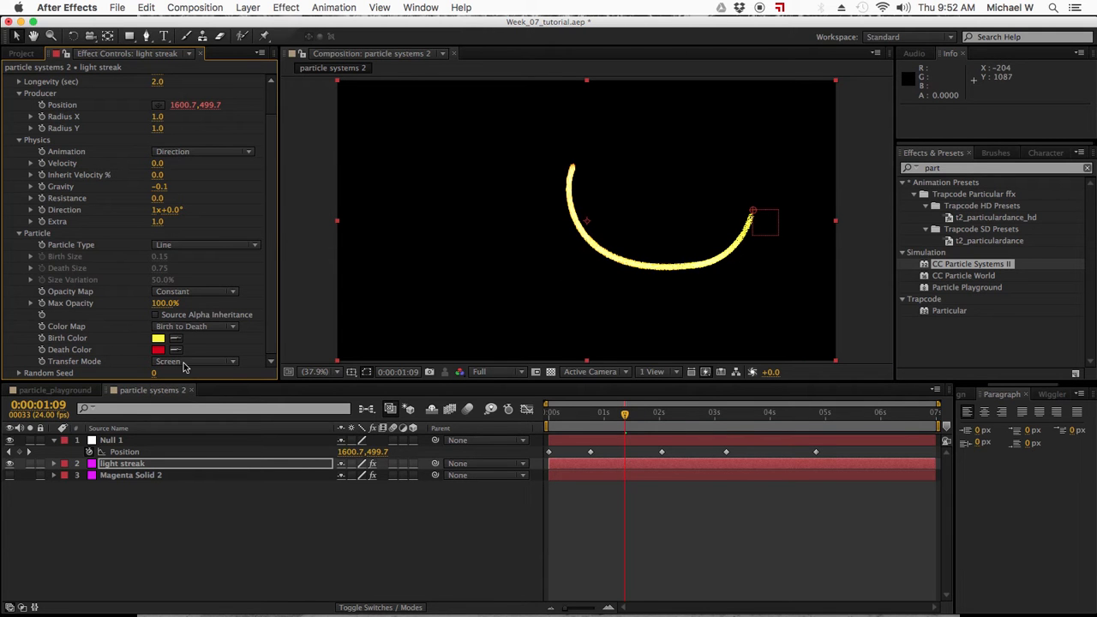
pyautogui.click(183, 363)
pyautogui.click(183, 403)
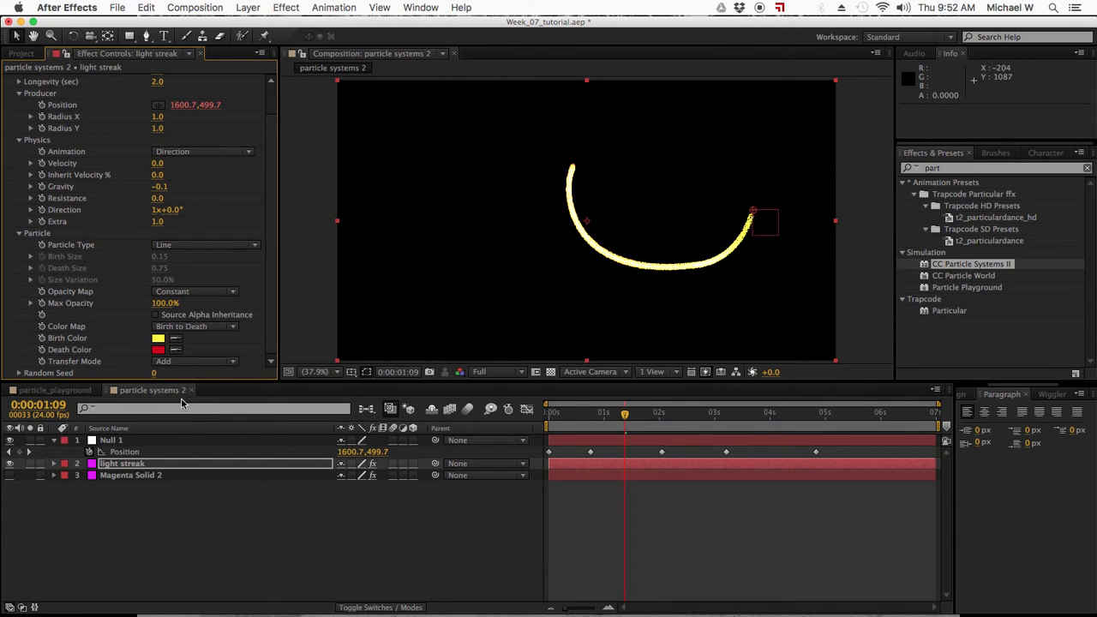
pyautogui.click(34, 53)
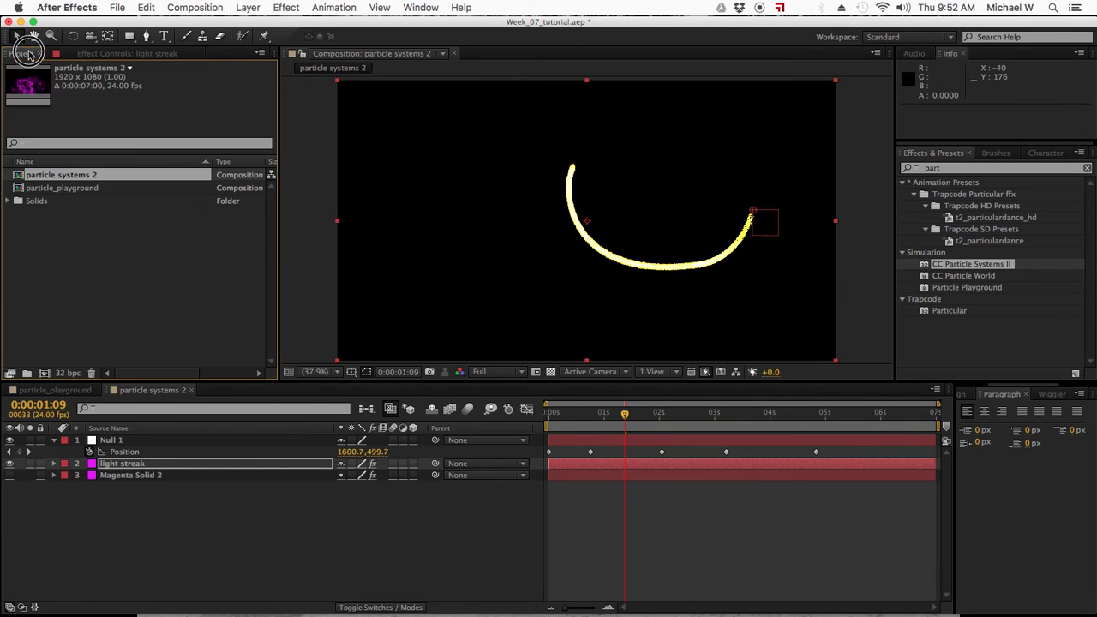
pyautogui.click(161, 55)
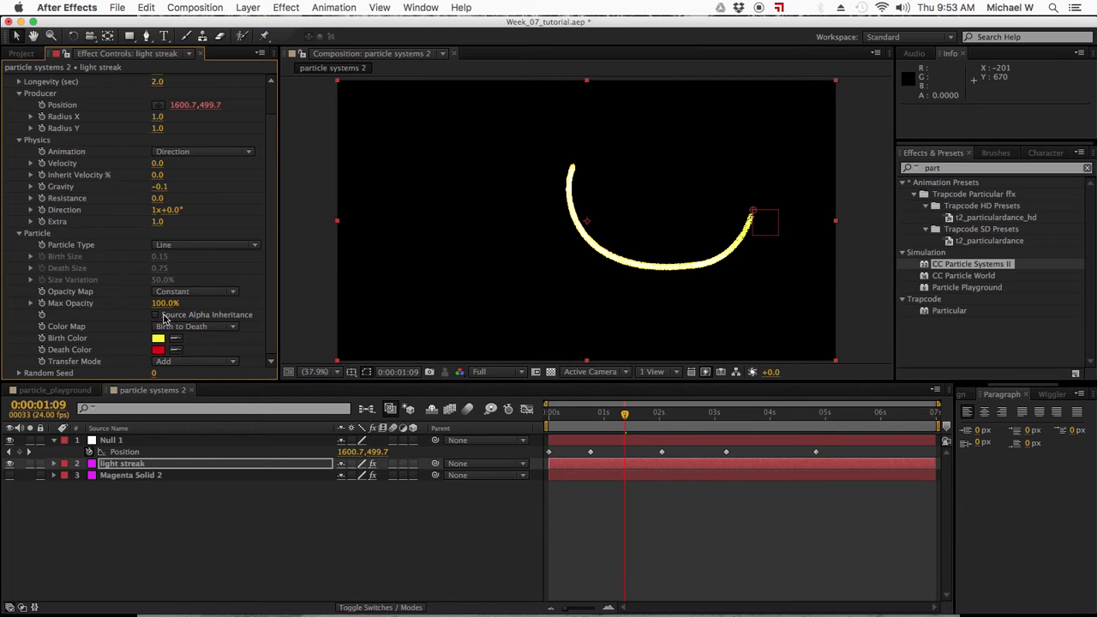
# - Set the Particle Type to Faded Sphere with Birth Size 0.02, Death Size 0.09 and Size Variation 0%
pyautogui.click(189, 247)
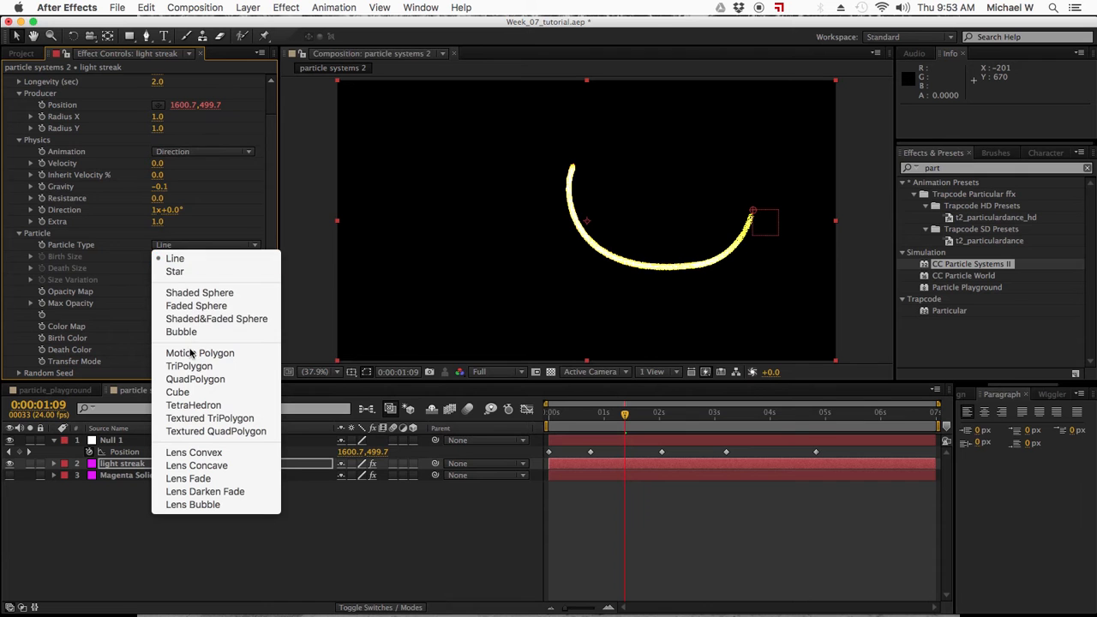
pyautogui.click(193, 307)
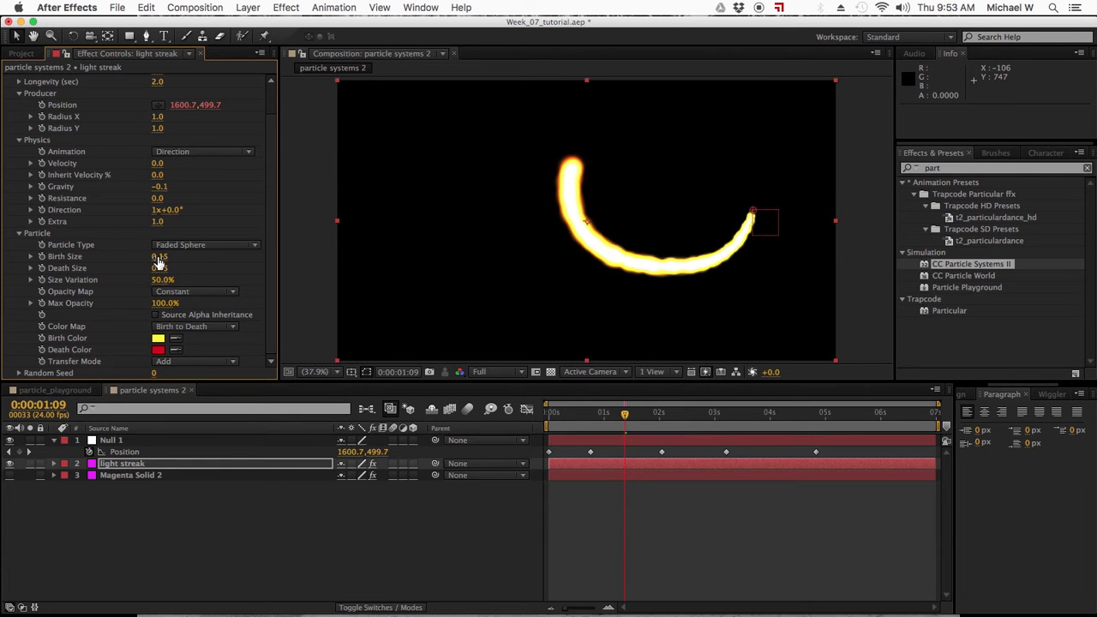
pyautogui.moveTo(158, 258)
pyautogui.mouseDown()
pyautogui.moveTo(159, 273)
pyautogui.moveTo(114, 273)
pyautogui.moveTo(146, 251)
pyautogui.moveTo(159, 283)
pyautogui.moveTo(48, 290)
pyautogui.mouseUp()
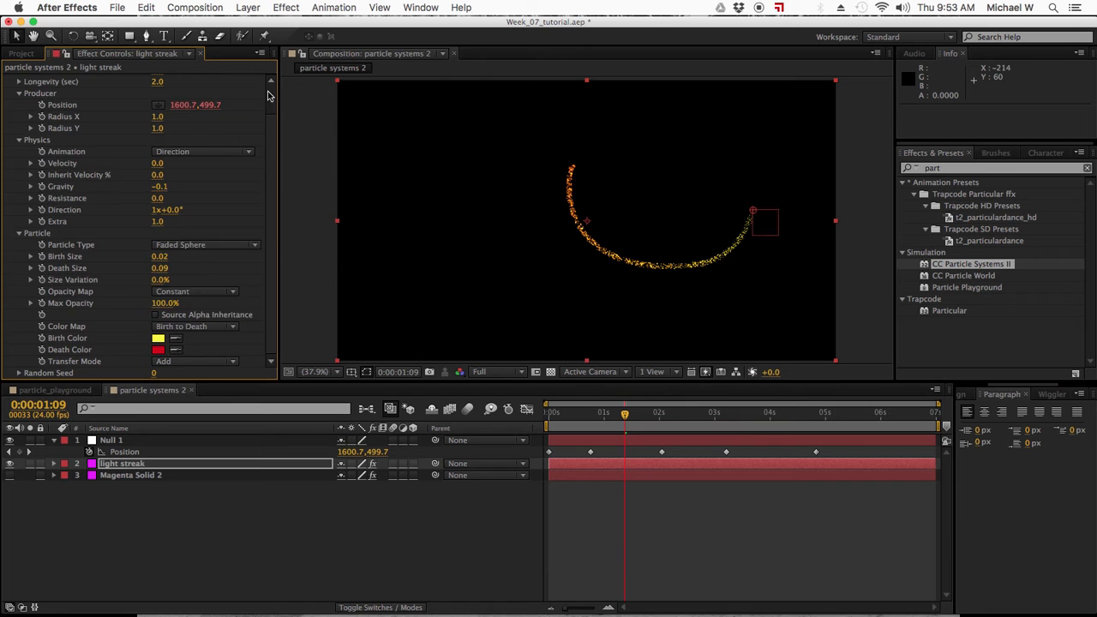
# - Raise the light streak's Birth Rate to 81.7 and Longevity to 2.9 seconds
pyautogui.scroll(2, 269, 92)
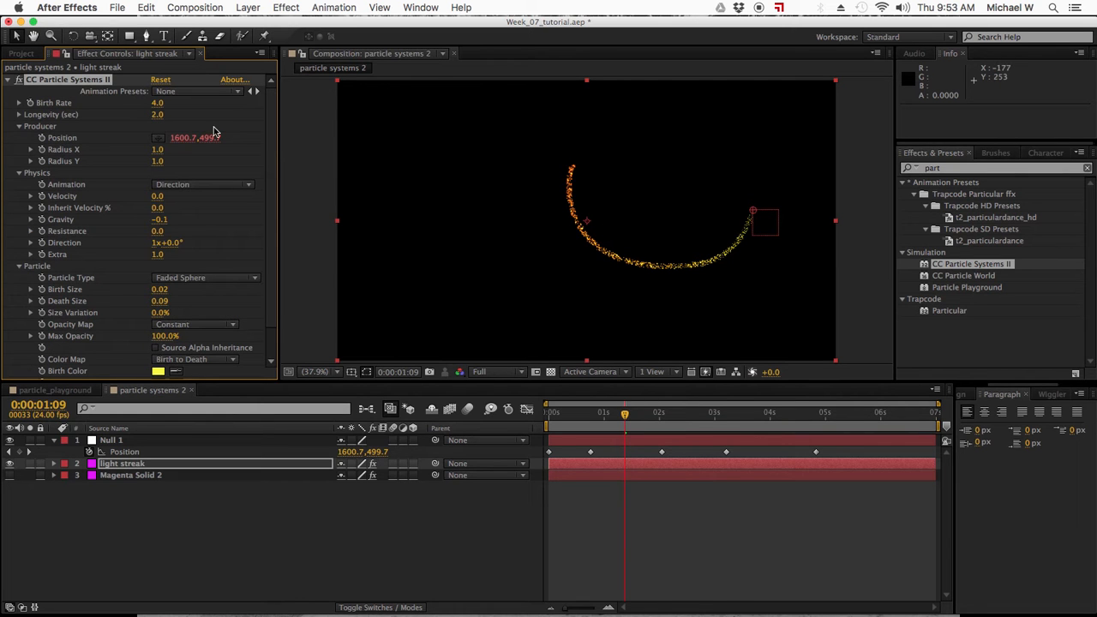
pyautogui.moveTo(160, 107)
pyautogui.mouseDown()
pyautogui.moveTo(335, 90)
pyautogui.moveTo(651, 92)
pyautogui.mouseUp()
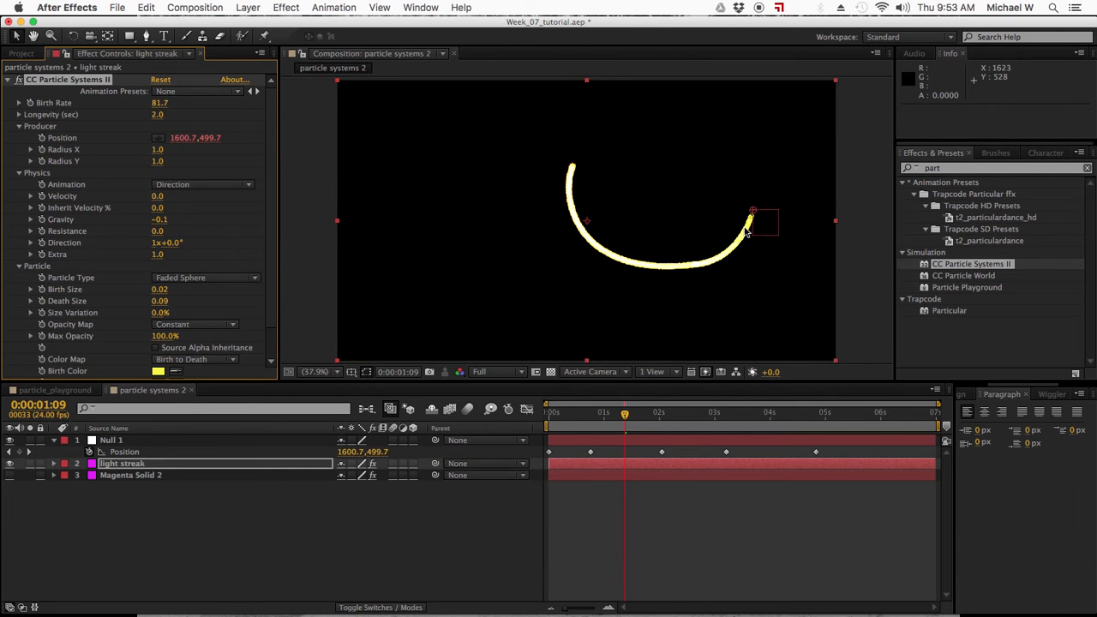
pyautogui.moveTo(159, 114); pyautogui.dragTo(196, 105)
# - Change the particles' Birth Color to blue, hex 2034FA
pyautogui.scroll(-2, 268, 139)
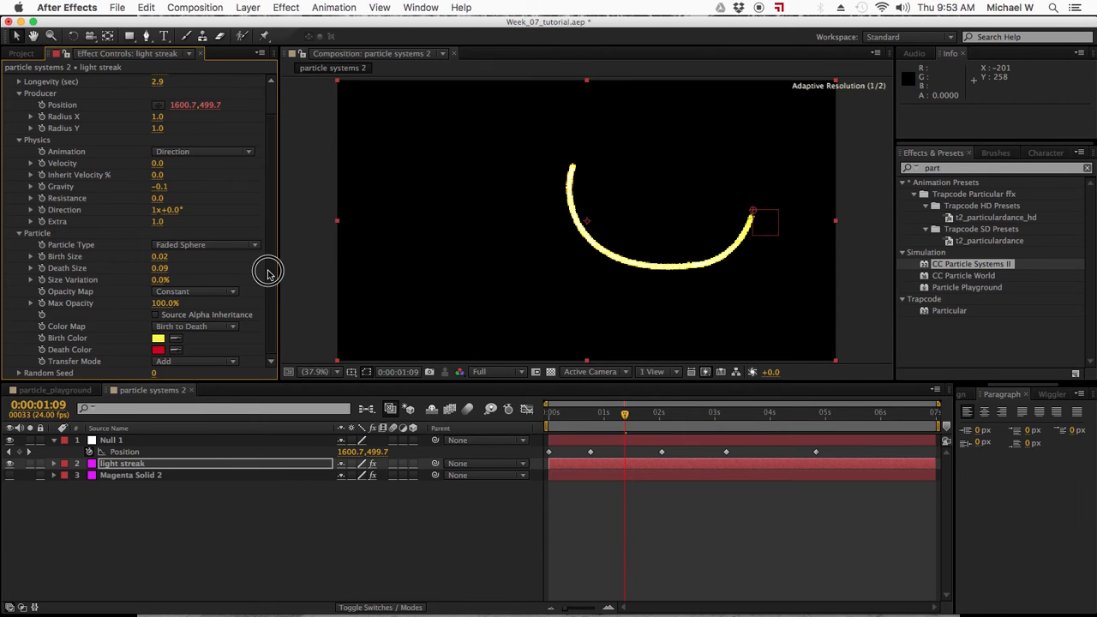
pyautogui.click(159, 339)
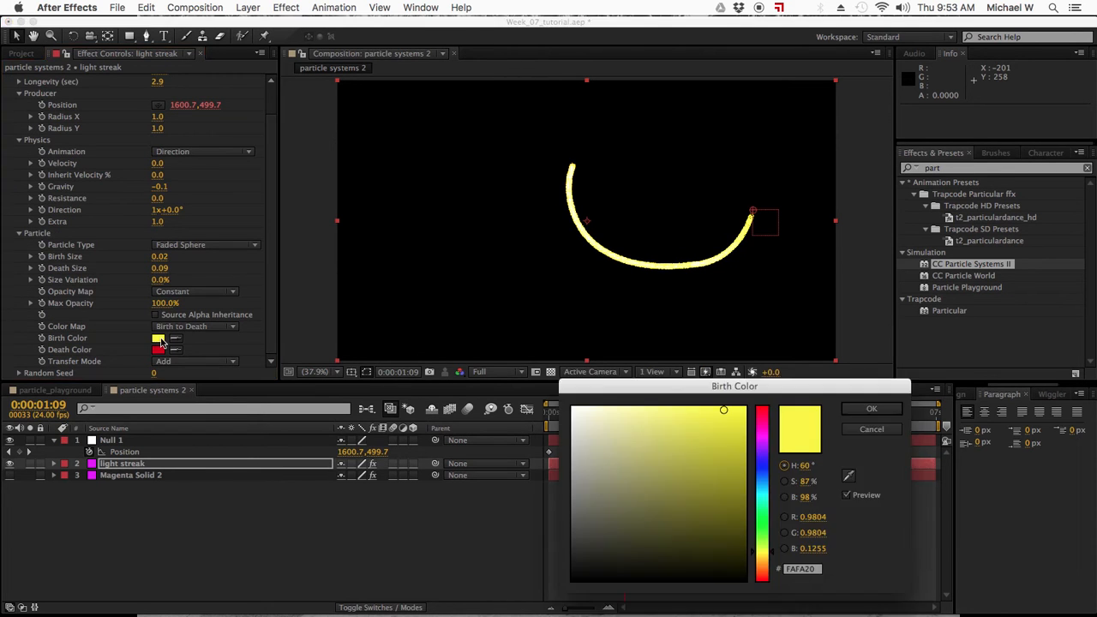
pyautogui.click(765, 468)
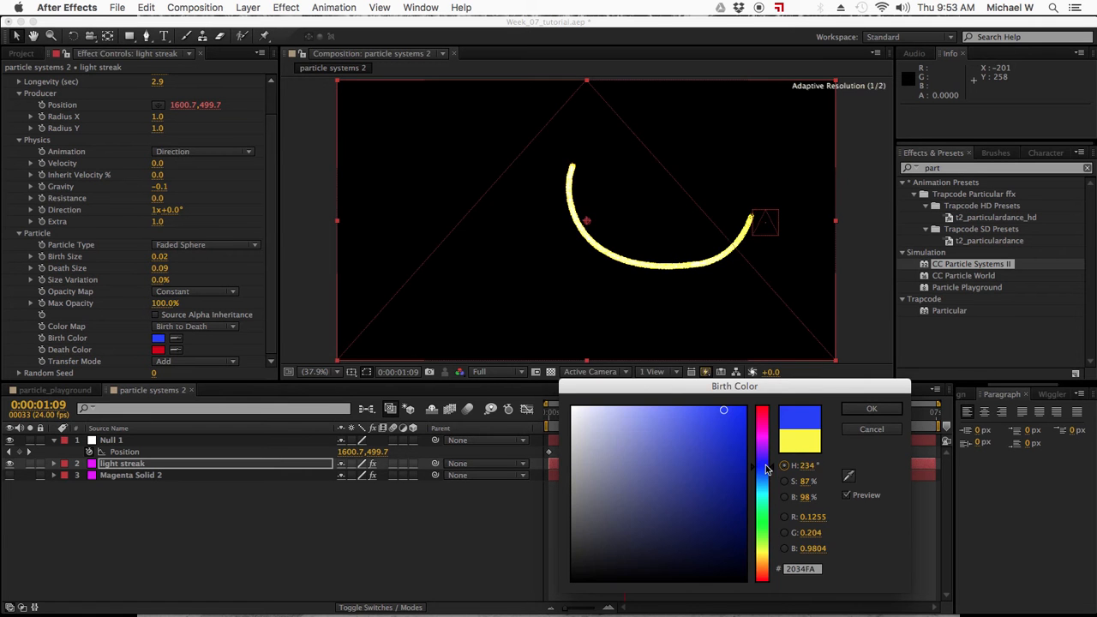
pyautogui.click(861, 410)
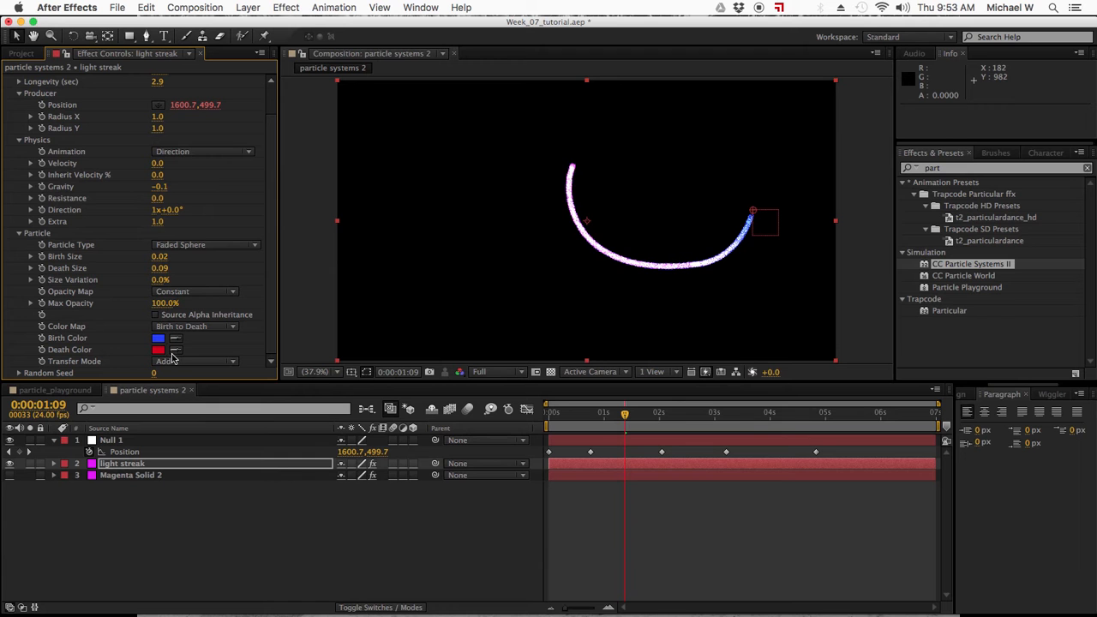
# - Review the streak at 0:00:03:09 and set its Birth Rate to 105.8 and Longevity to 6.2 seconds
pyautogui.moveTo(625, 414); pyautogui.dragTo(732, 415)
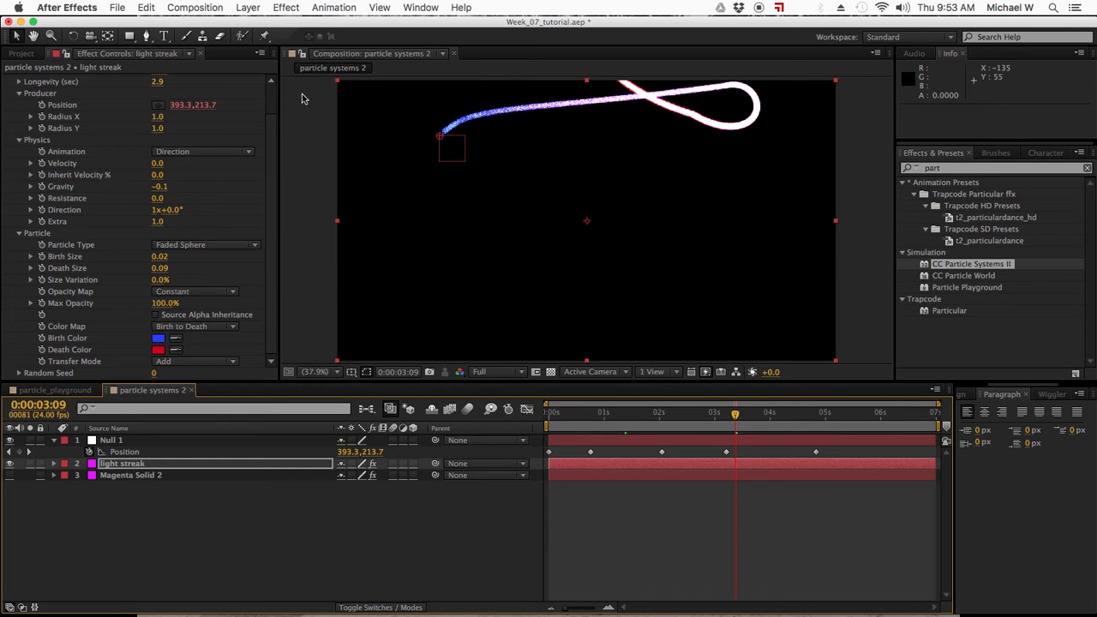
pyautogui.scroll(2, 273, 101)
pyautogui.moveTo(157, 109)
pyautogui.mouseDown()
pyautogui.moveTo(176, 42)
pyautogui.moveTo(274, 98)
pyautogui.moveTo(318, 103)
pyautogui.moveTo(158, 115)
pyautogui.mouseUp()
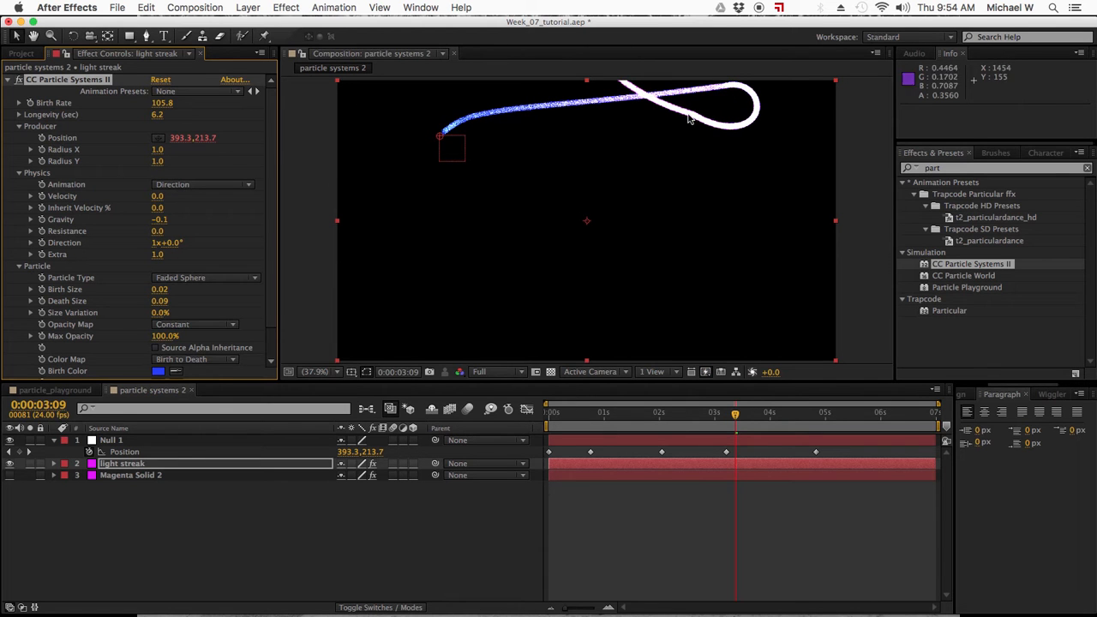
# - Apply the Stylize Glow effect to the light streak layer and review it at 0:00:02:14
pyautogui.click(425, 540)
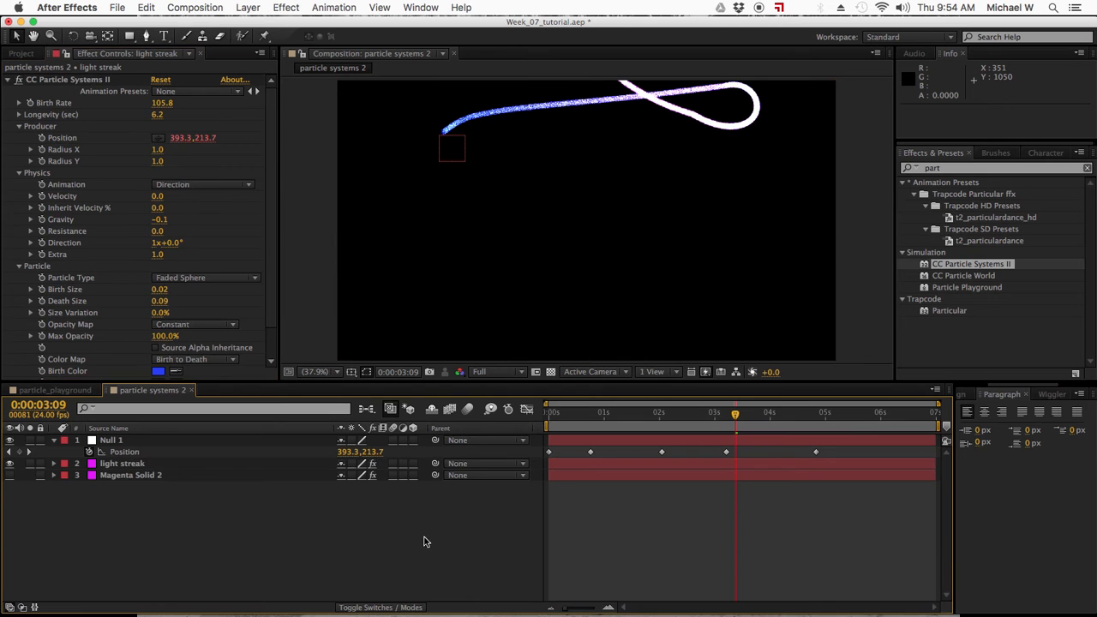
pyautogui.click(118, 464)
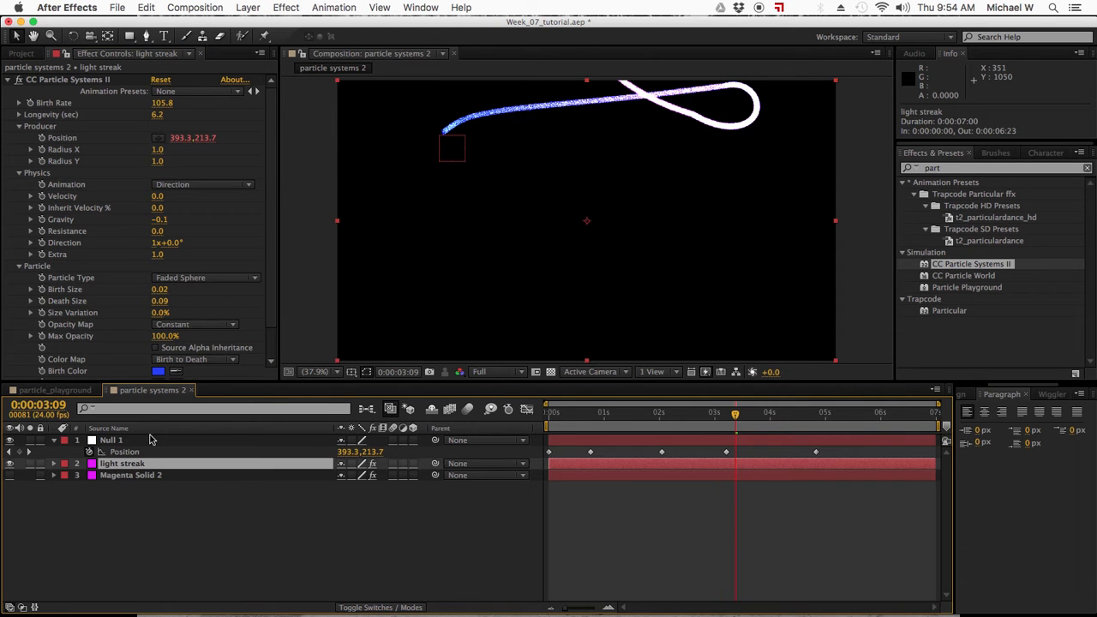
pyautogui.click(10, 79)
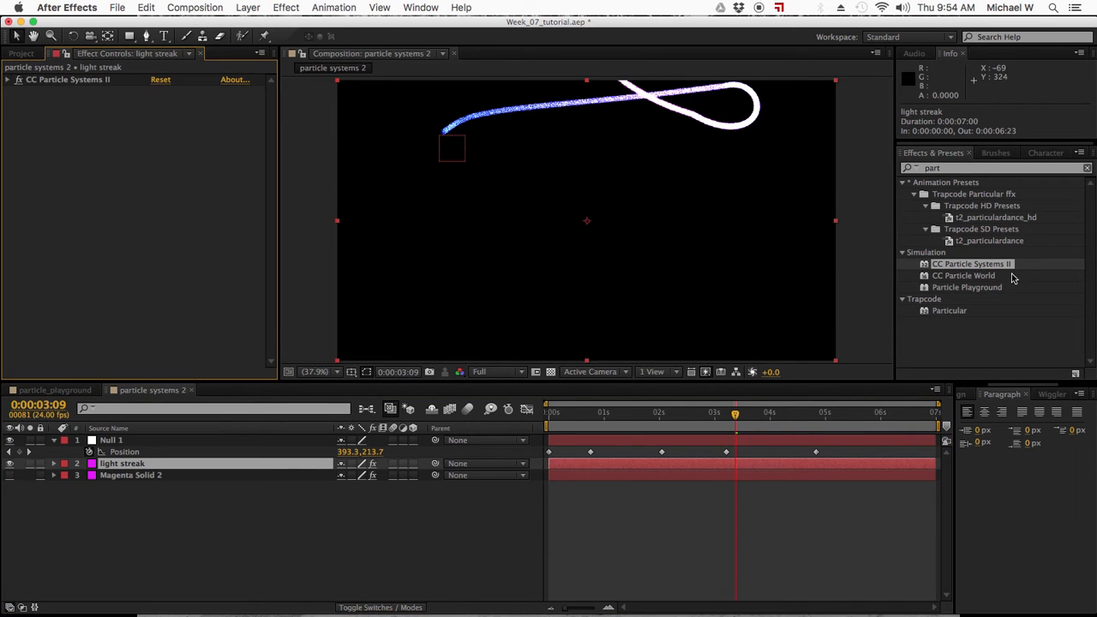
pyautogui.click(971, 168)
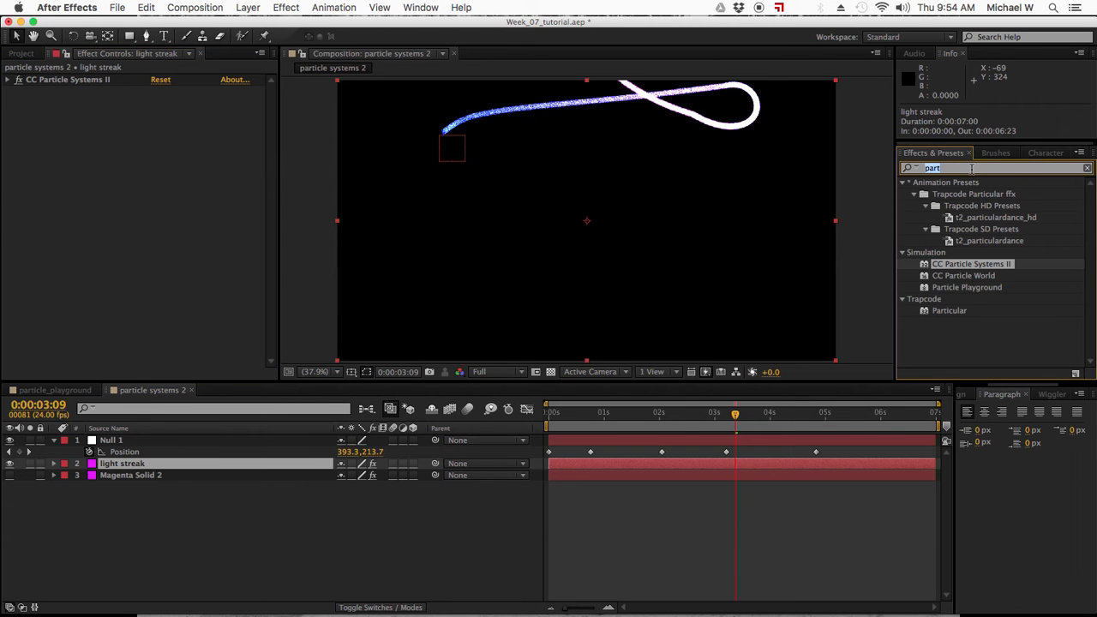
pyautogui.write('glow')
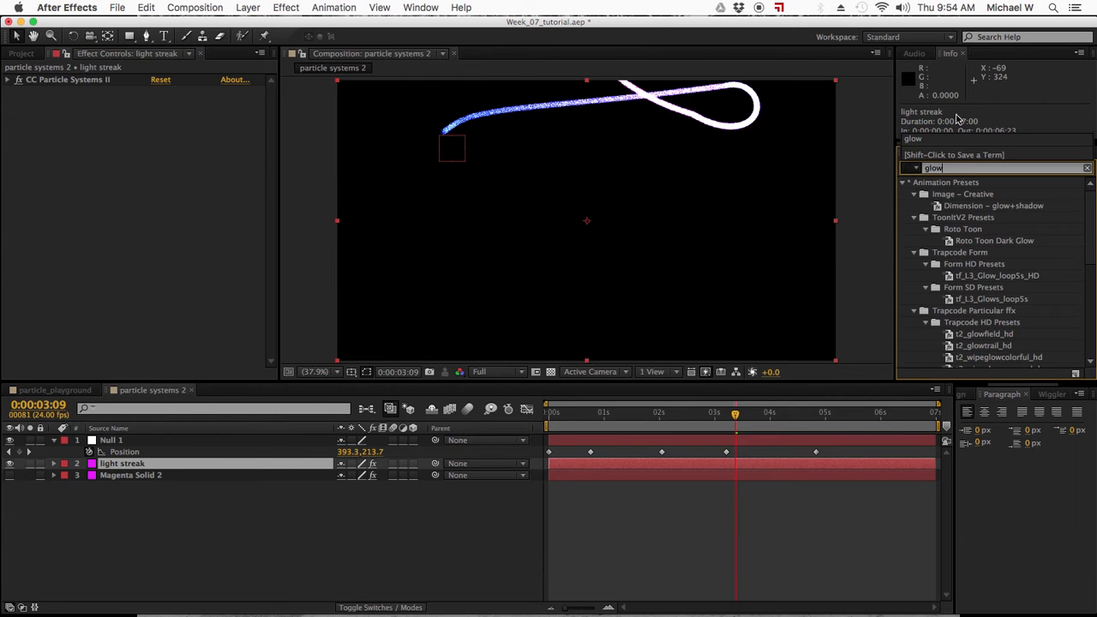
pyautogui.scroll(-5, 1004, 308)
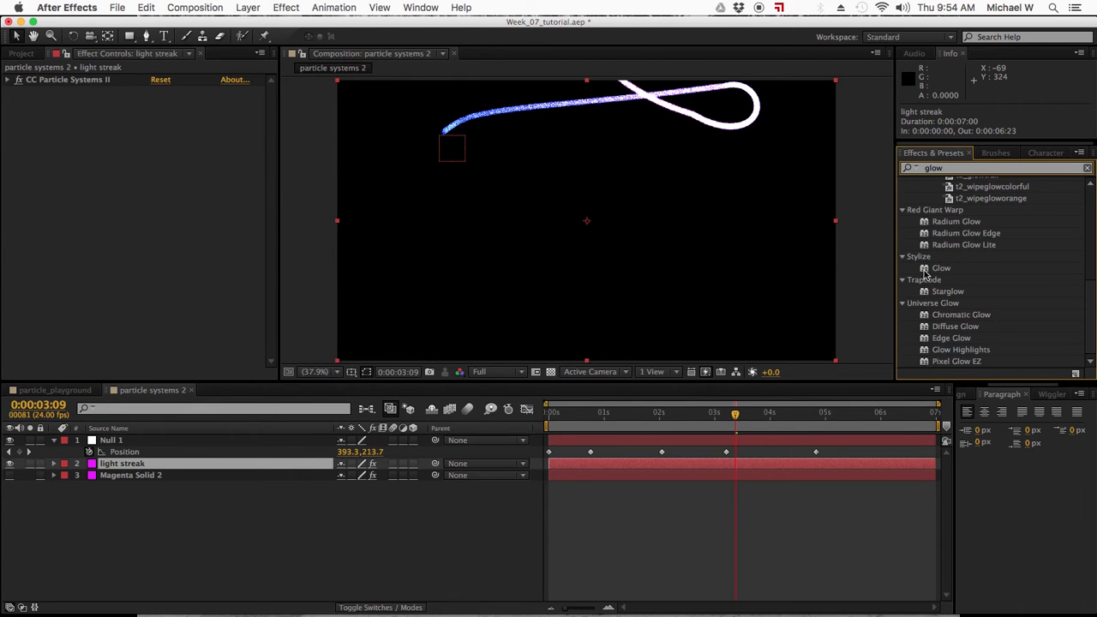
pyautogui.doubleClick(927, 269)
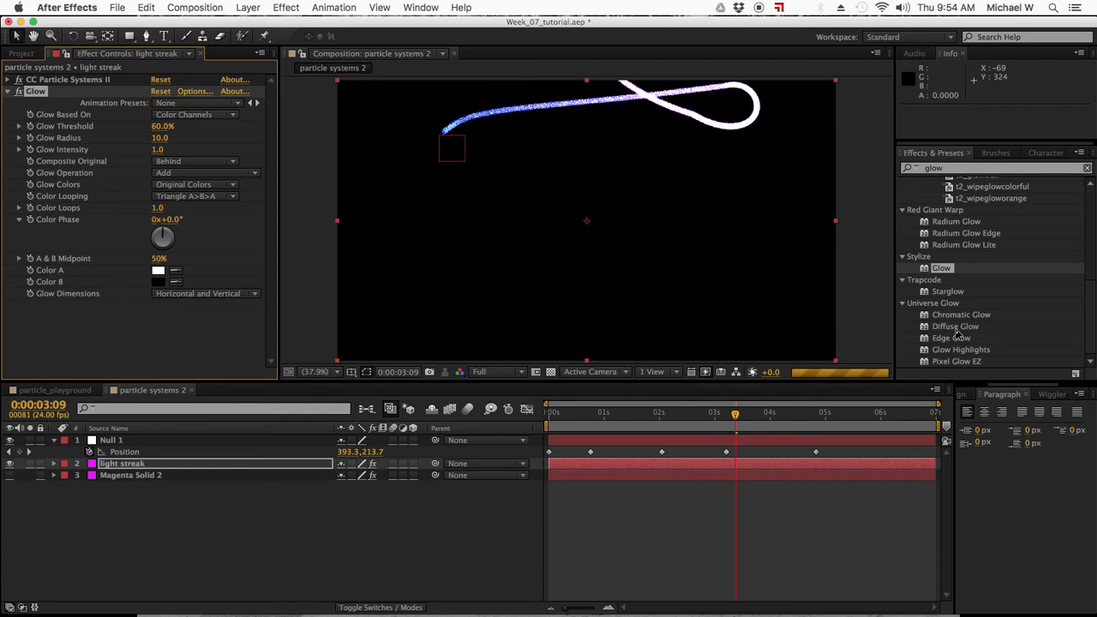
pyautogui.click(707, 504)
pyautogui.moveTo(651, 418)
pyautogui.mouseDown()
pyautogui.moveTo(632, 416)
pyautogui.moveTo(691, 416)
pyautogui.mouseUp()
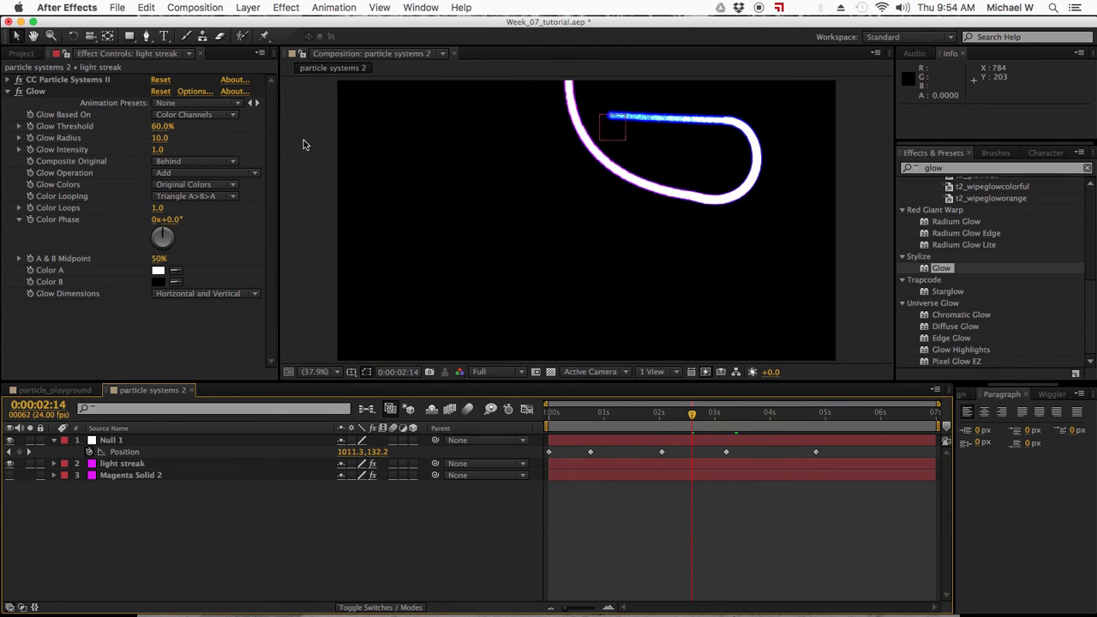
# - Set the light streak's Glow Radius to 81.0 and Glow Intensity to 0.2
pyautogui.click(165, 139)
pyautogui.moveTo(165, 139); pyautogui.dragTo(109, 158)
pyautogui.click(168, 149)
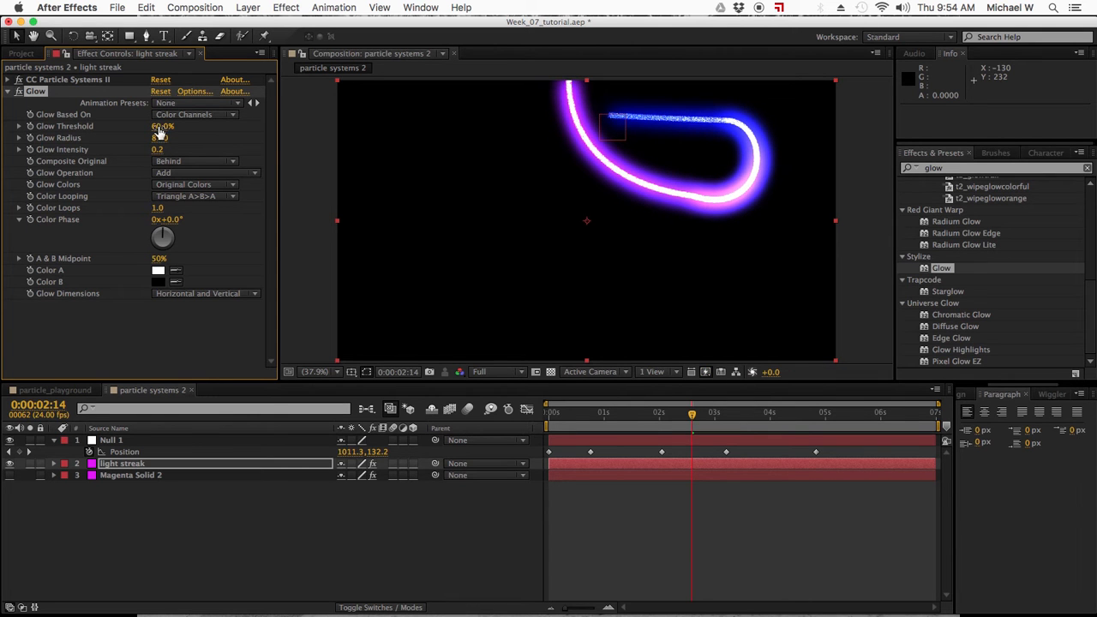
# - Review the glowing streak at 0:00:01:12, 0:00:04:12 and 0:00:05:11, leaving no layer selected
pyautogui.click(631, 419)
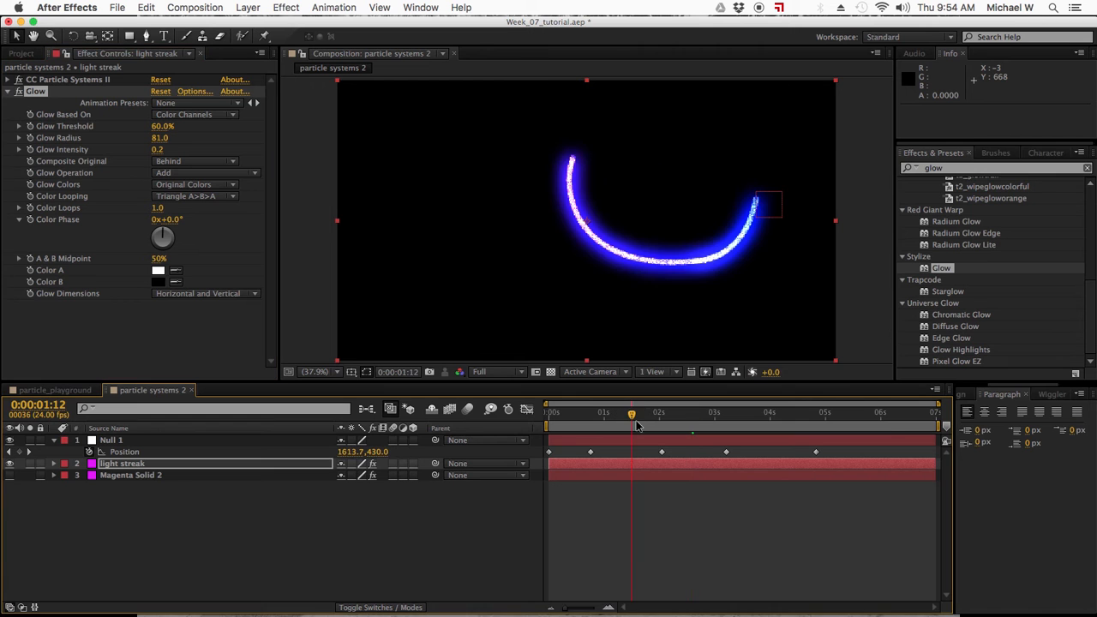
pyautogui.click(797, 419)
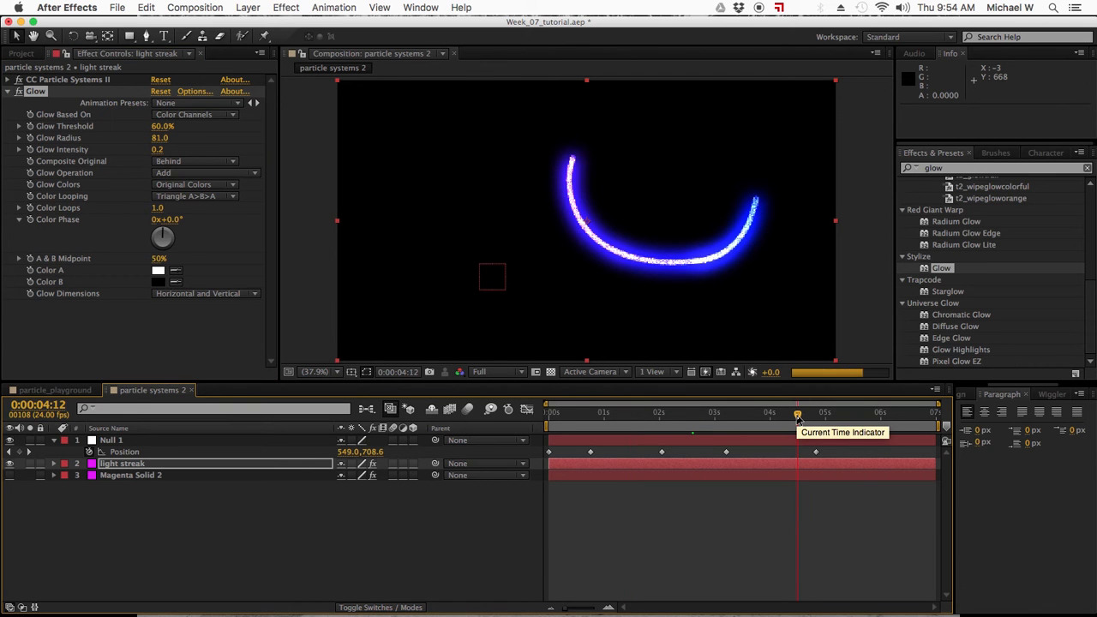
pyautogui.click(851, 418)
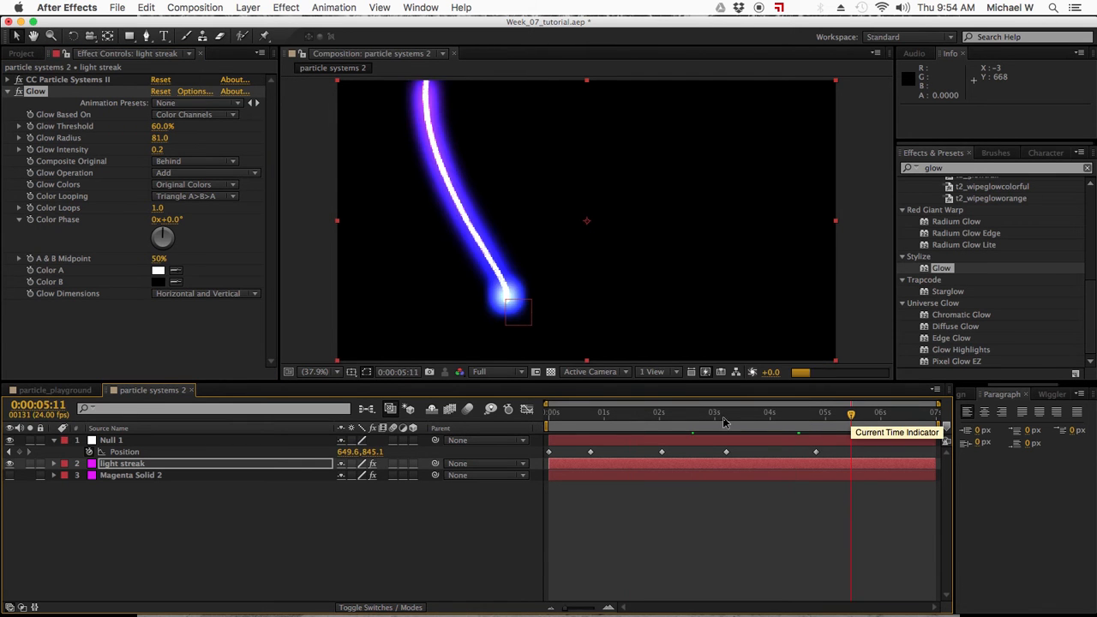
pyautogui.click(602, 535)
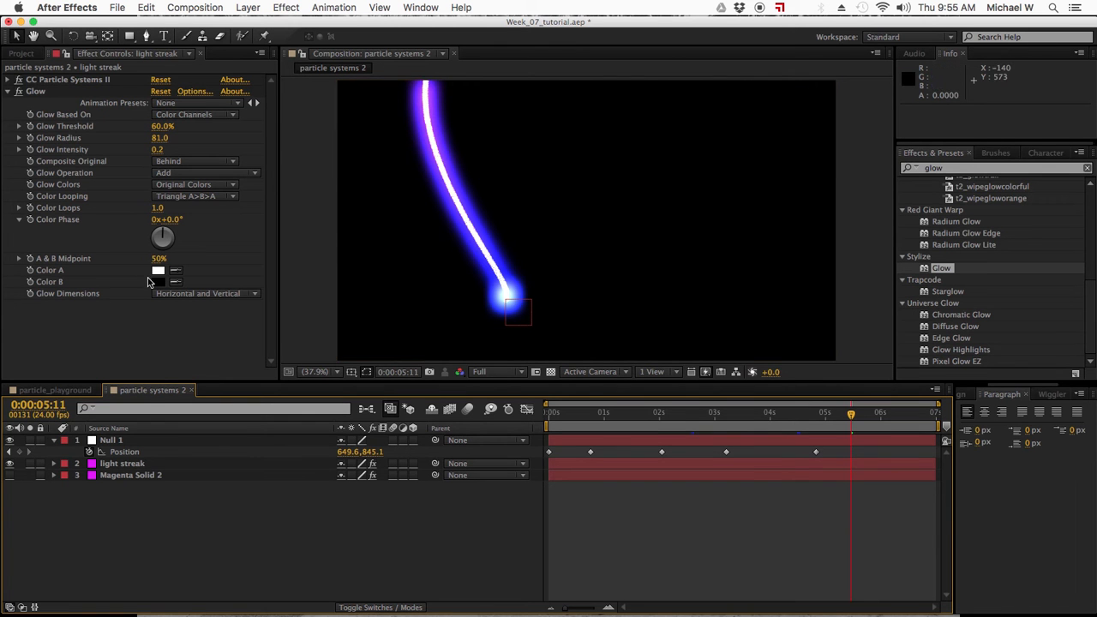
# - Collapse the light streak's Glow settings, expand its CC Particle Systems II settings and reveal the producer Position expression to examine them
pyautogui.click(112, 467)
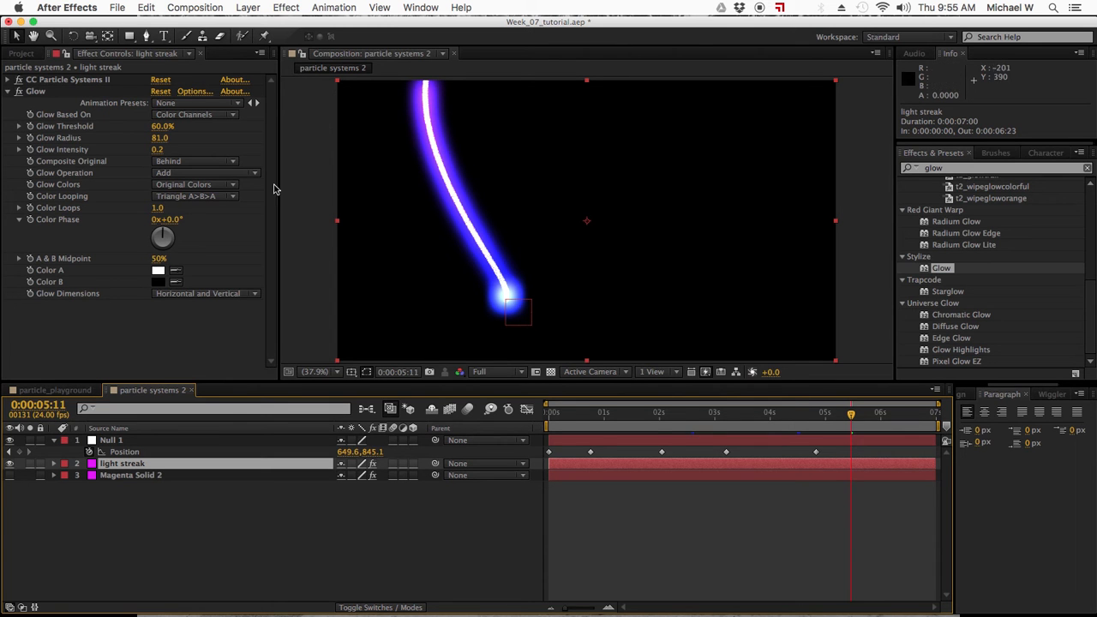
pyautogui.click(253, 518)
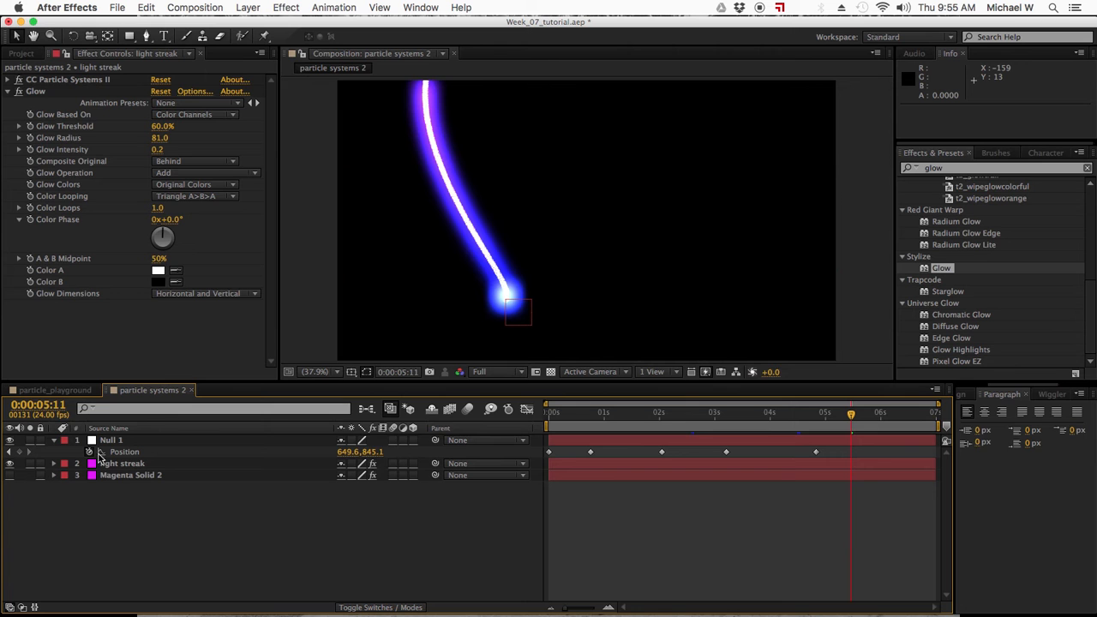
pyautogui.click(119, 466)
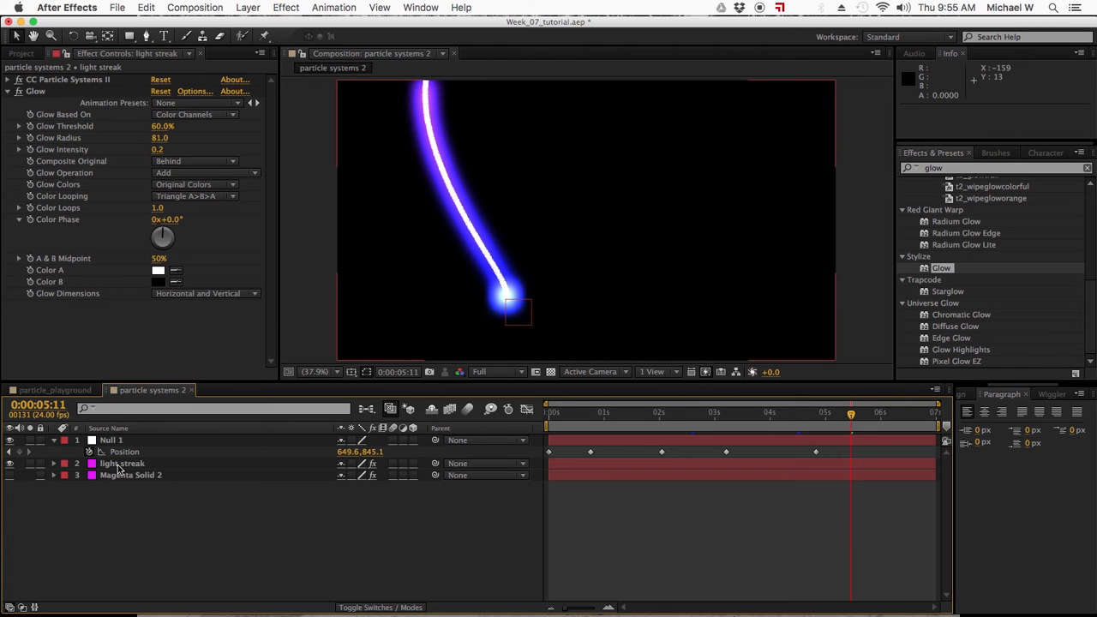
pyautogui.click(10, 91)
pyautogui.click(7, 79)
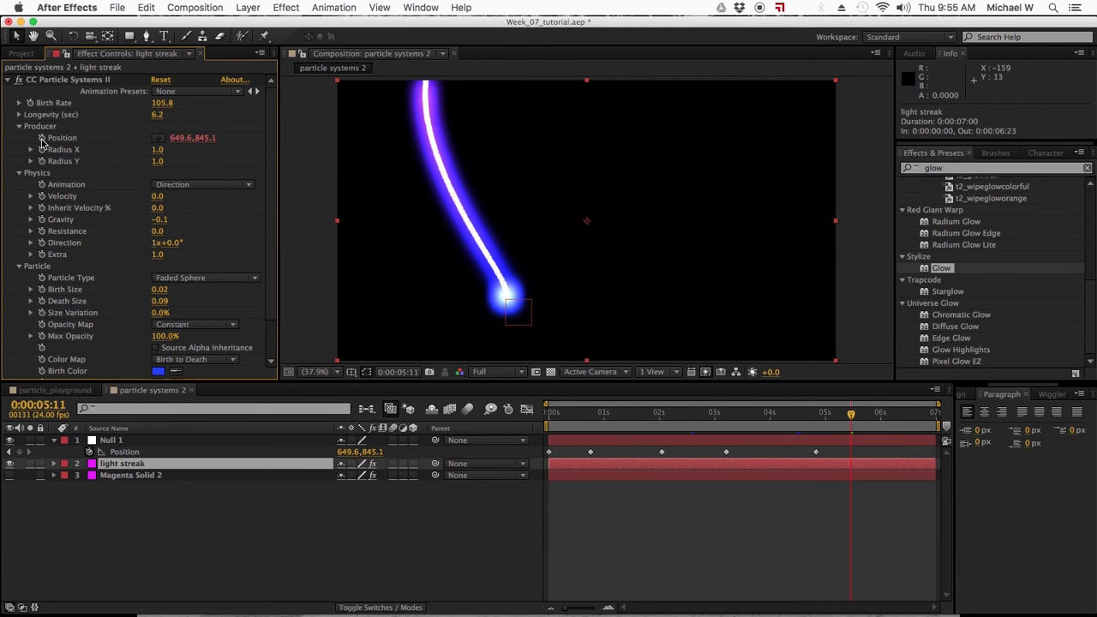
pyautogui.click(126, 464)
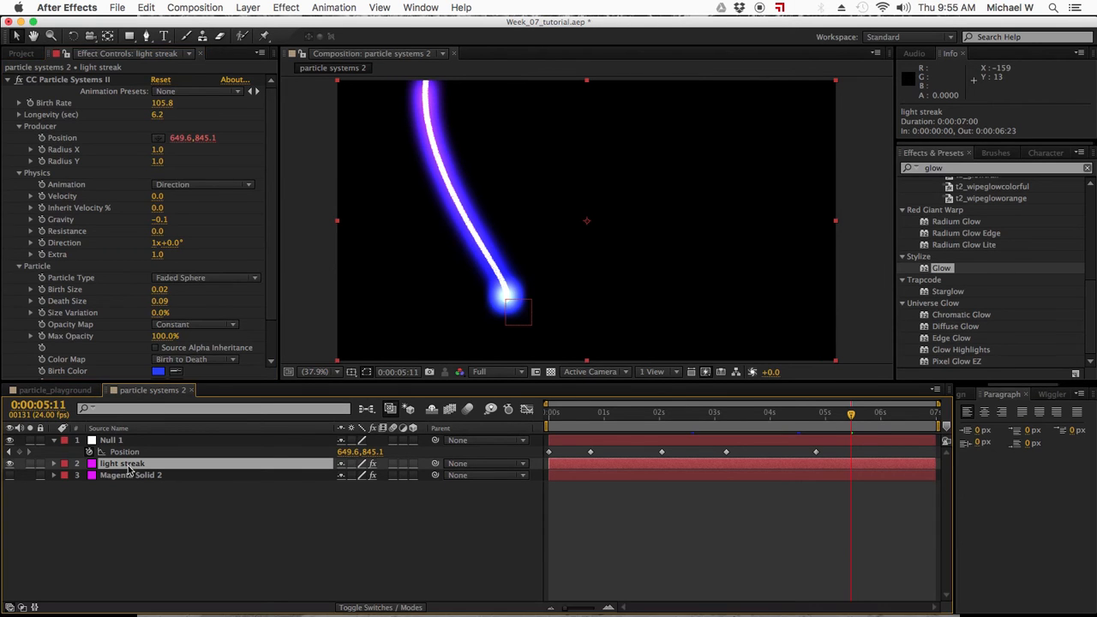
pyautogui.press('u')
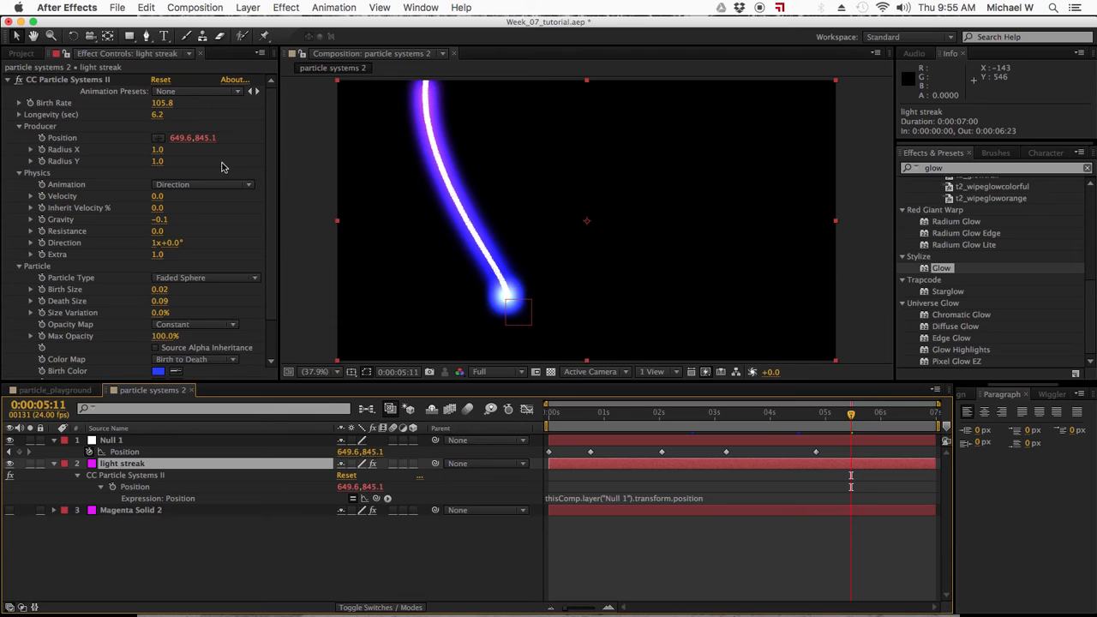
pyautogui.moveTo(271, 218); pyautogui.dragTo(271, 259)
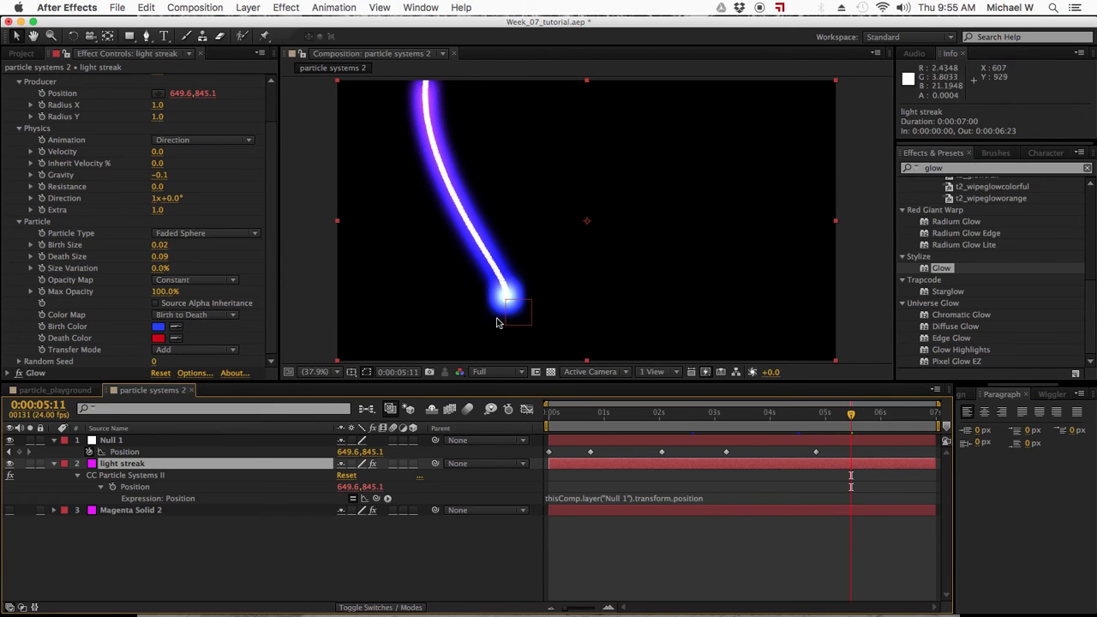
# - Show the streak at 0:00:02:10, deselect the layer and save the project
pyautogui.click(682, 420)
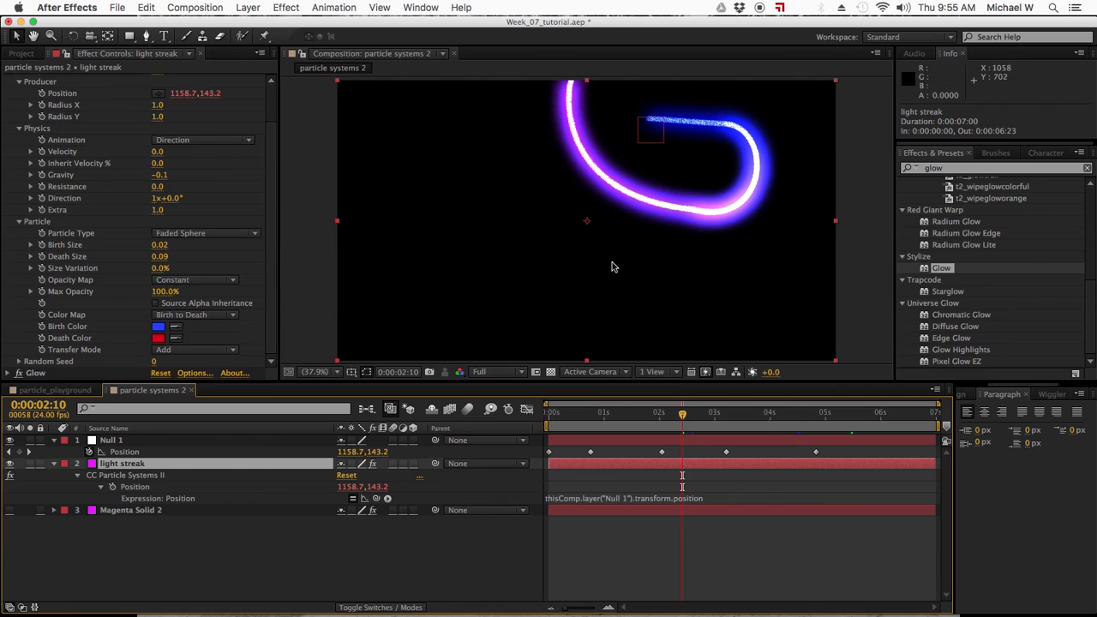
pyautogui.click(602, 566)
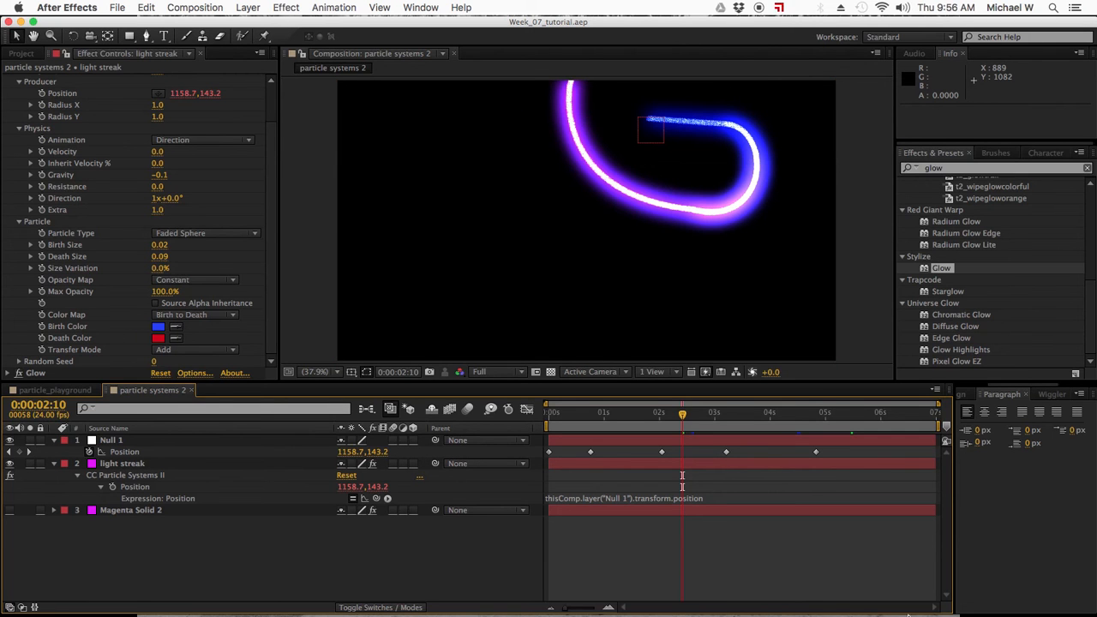
pyautogui.moveTo(894, 608)
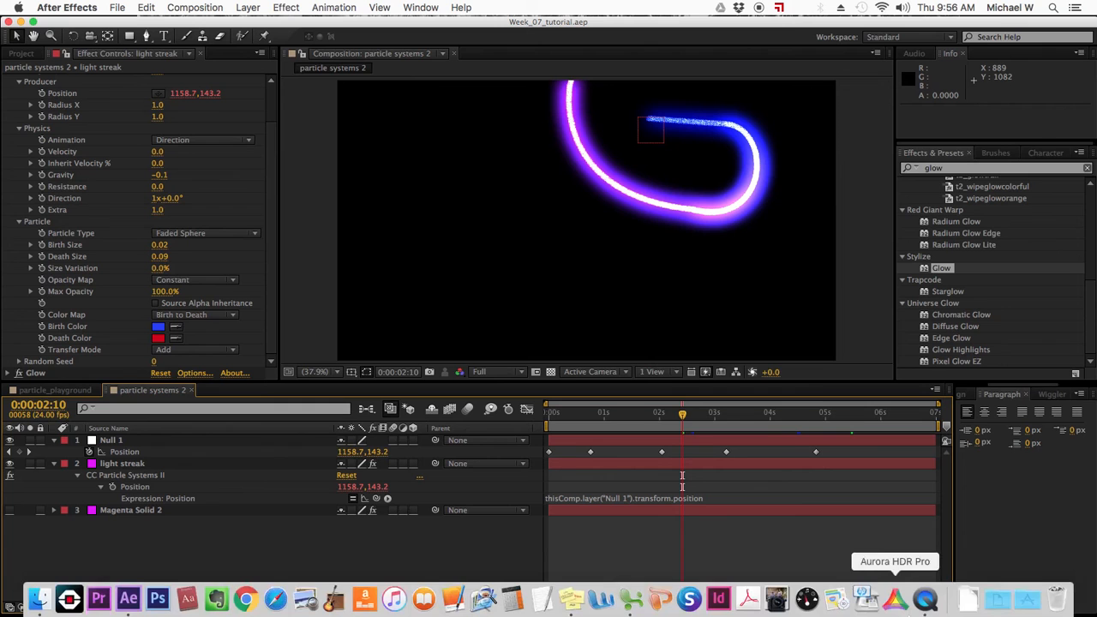
pyautogui.click(923, 599)
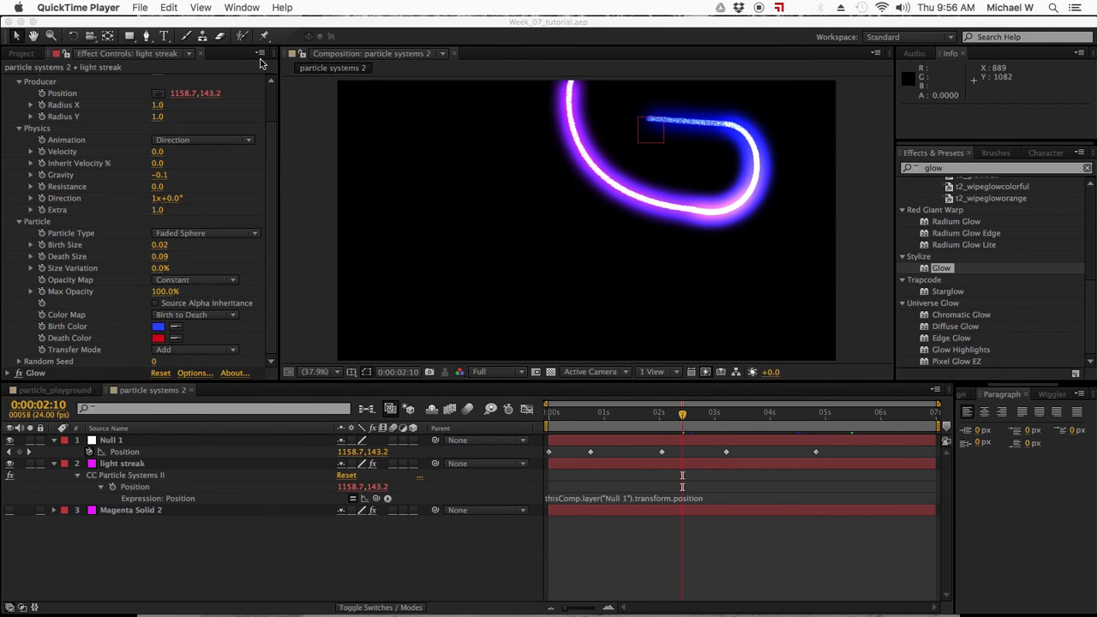